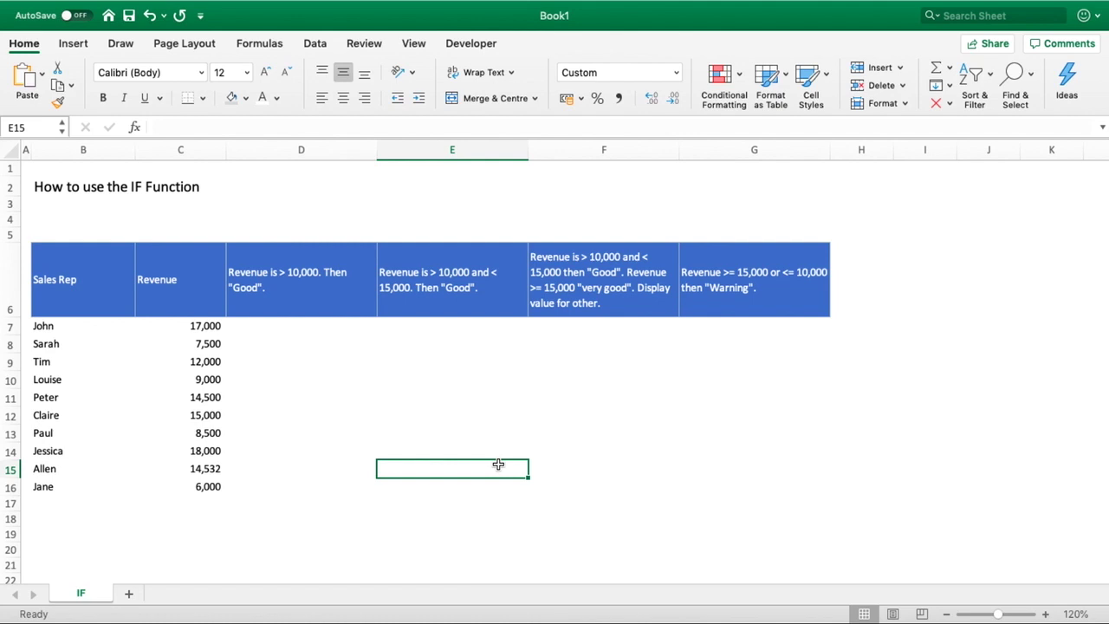
- Enter the formula =IF(C7>10000,"Good","") in cell D7 to rate the first sales rep's revenue
left_click(309, 280)
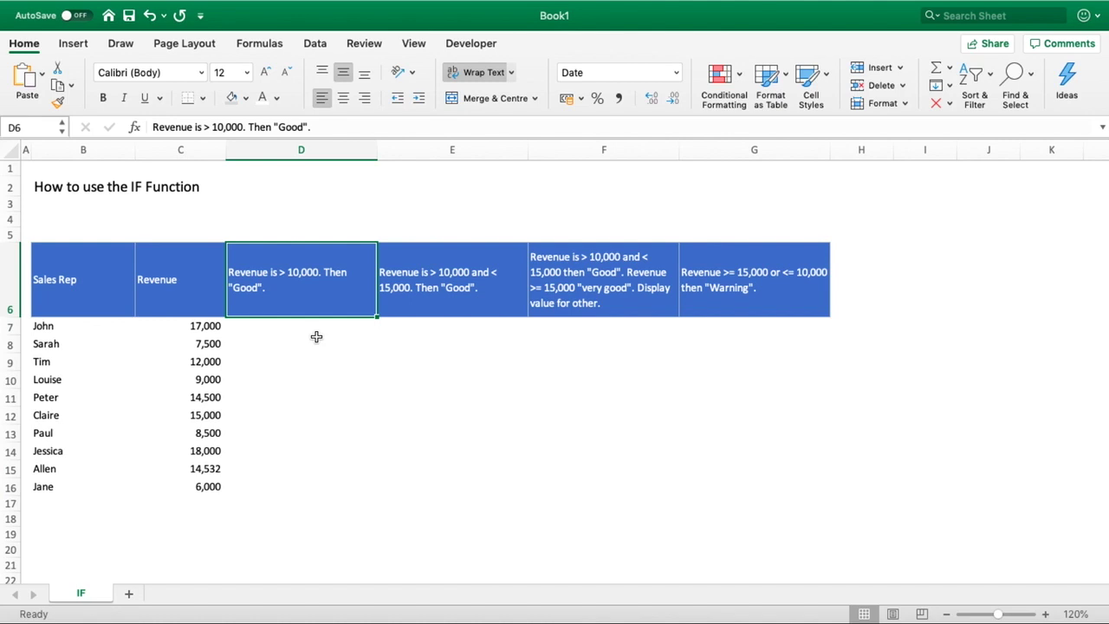
left_click(316, 327)
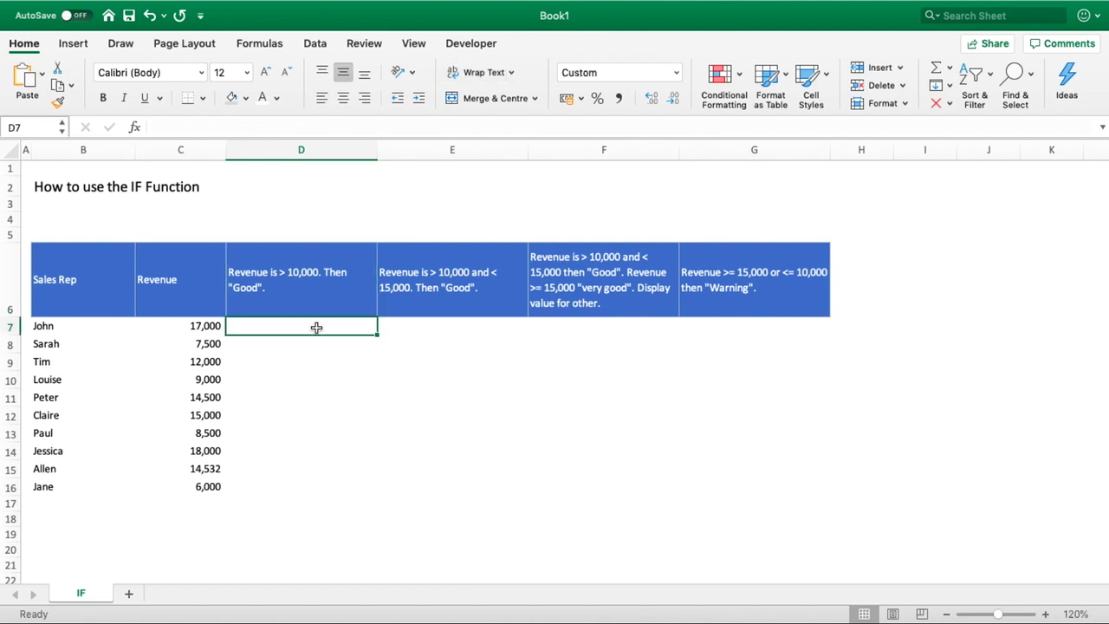
type("=IF(")
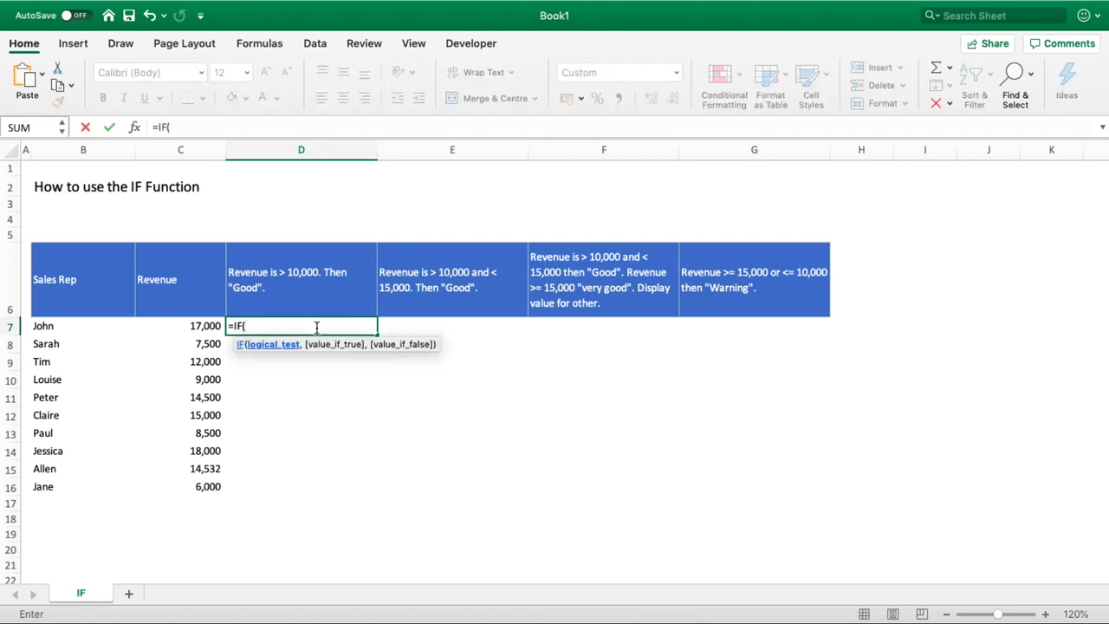
left_click(205, 326)
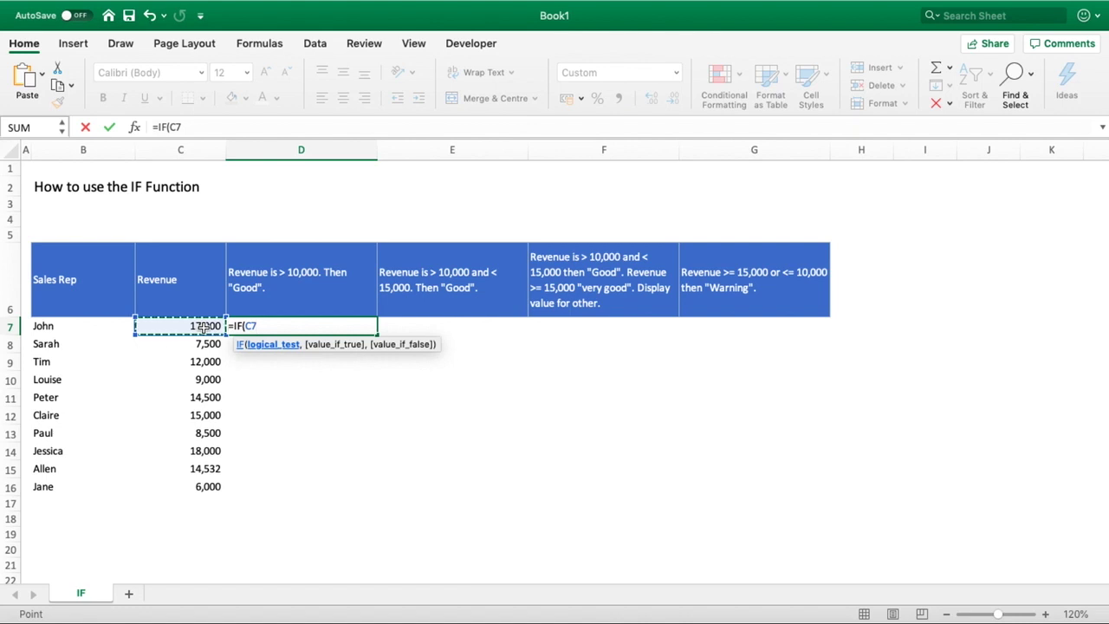
type(">10000")
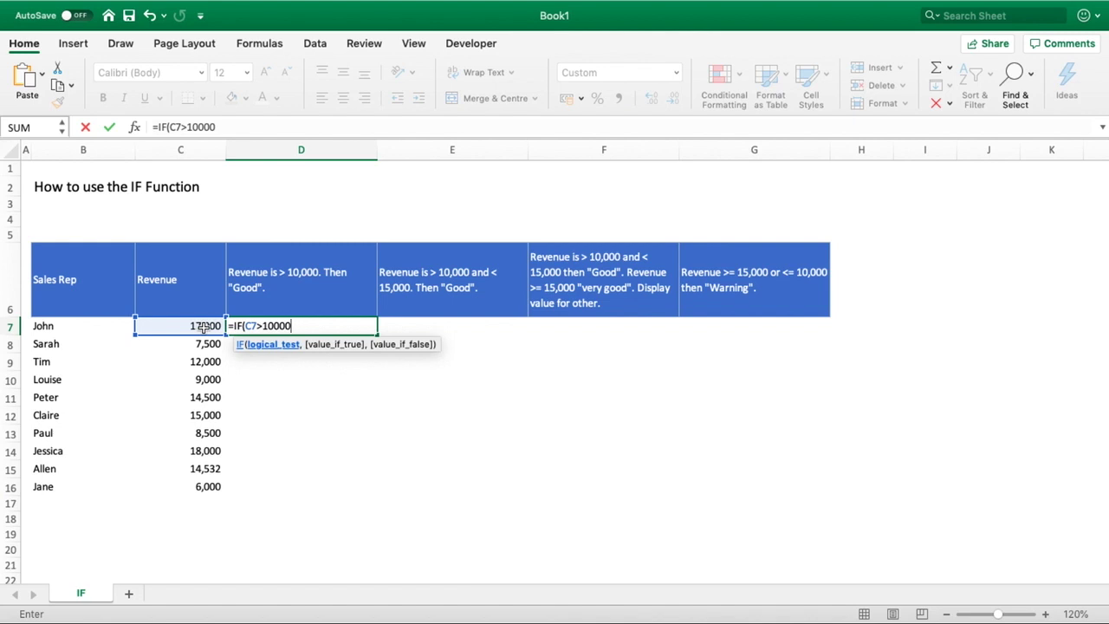
type(",")
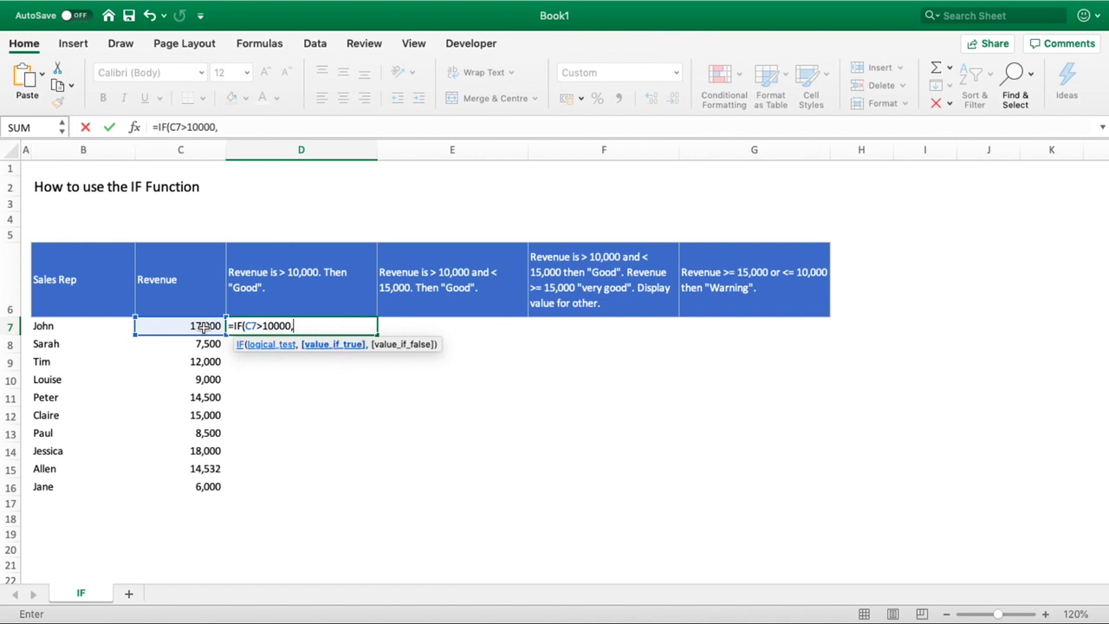
type("\"Good\",")
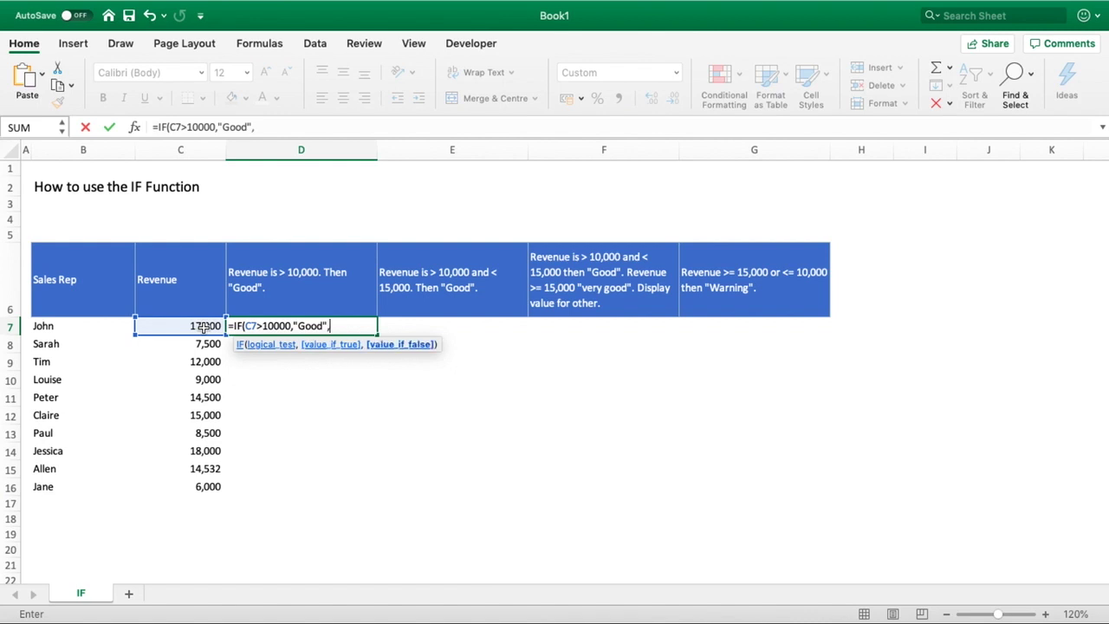
type("\"\")")
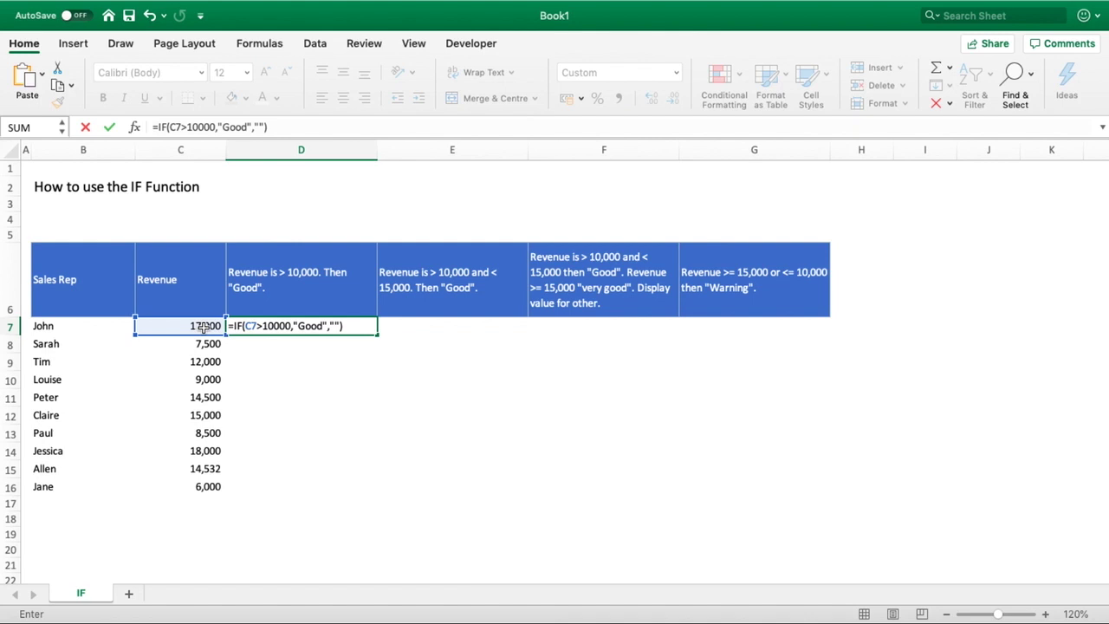
key("Return")
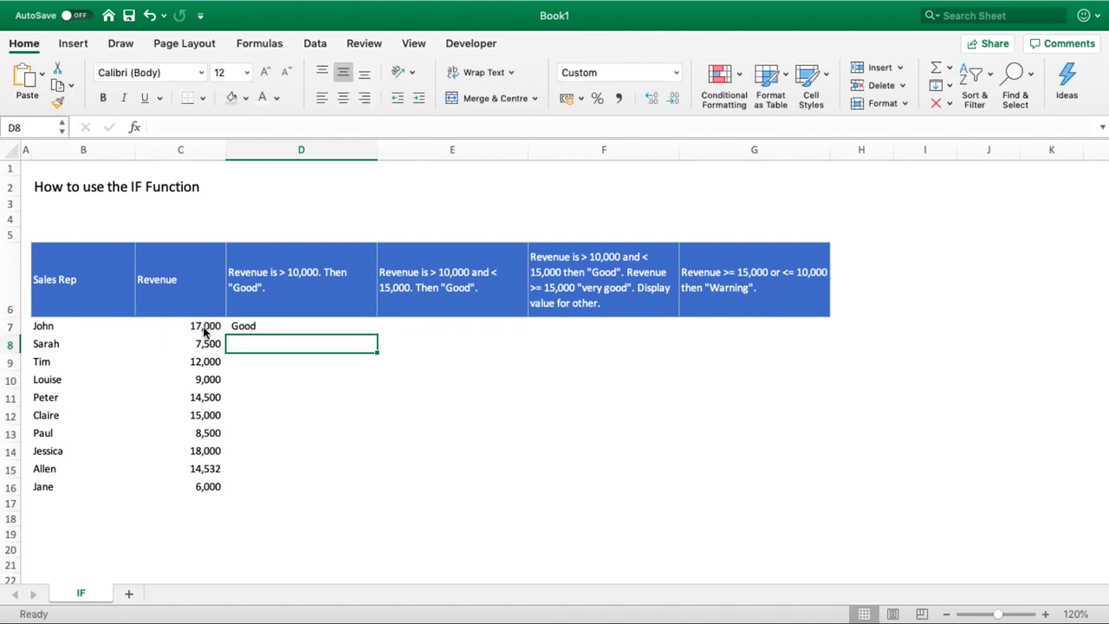
- Fill the D7 formula down through D16 for all remaining sales reps
left_click(360, 326)
left_click_drag(379, 341, 368, 496)
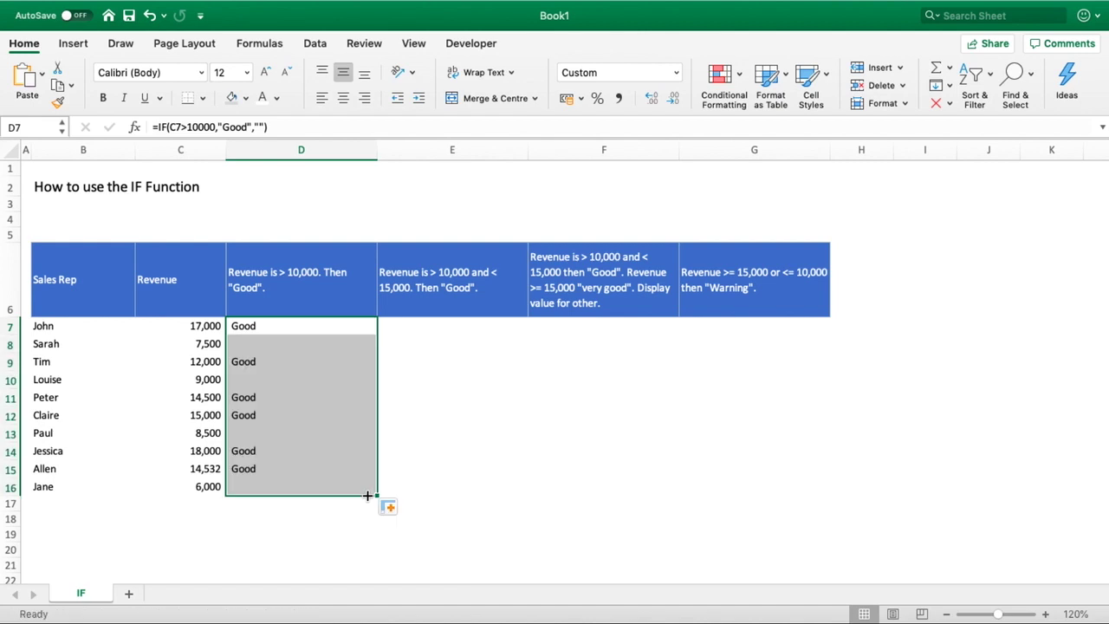
left_click(503, 483)
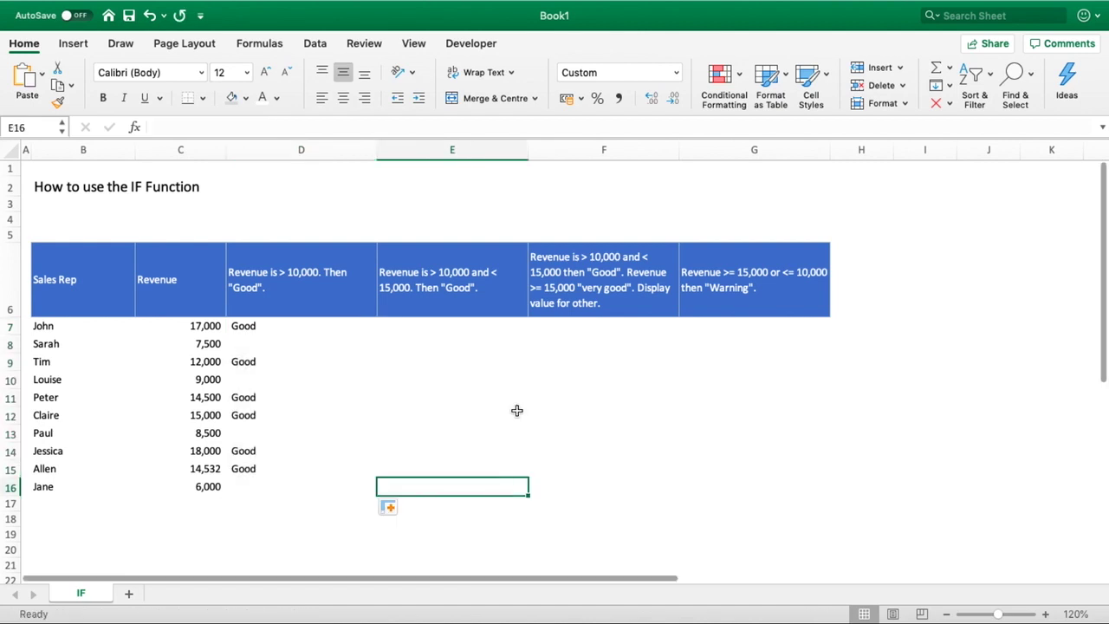
- Examine the copied IF formulas in column D, including the value_if_false argument in D8
left_click(254, 329)
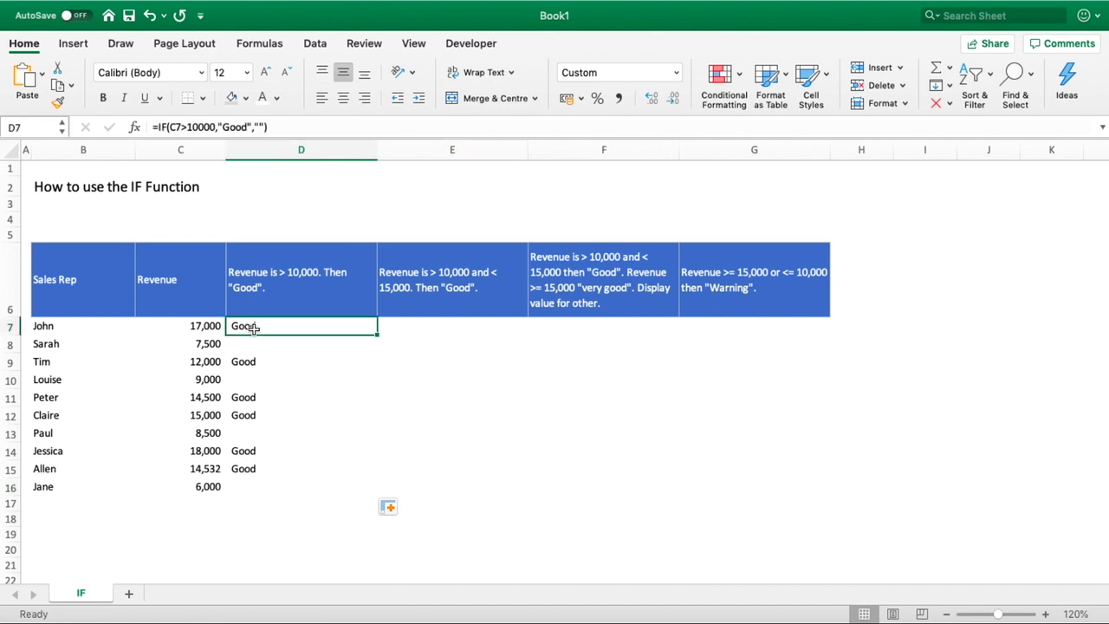
left_click(244, 363)
left_click(241, 348)
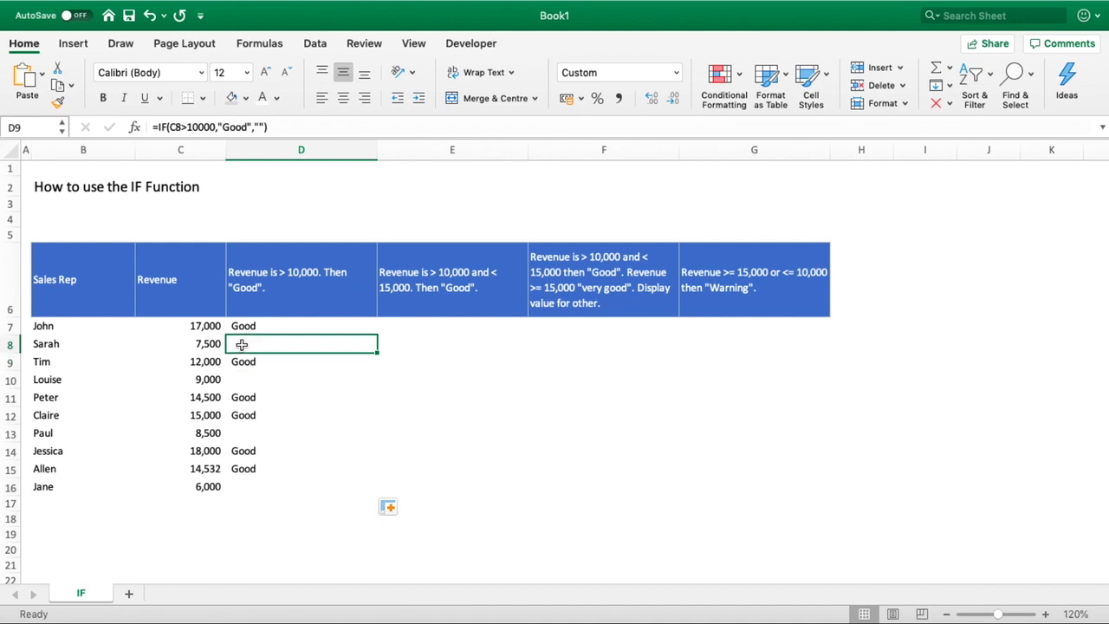
left_click(240, 380)
left_click(240, 431)
left_click(241, 485)
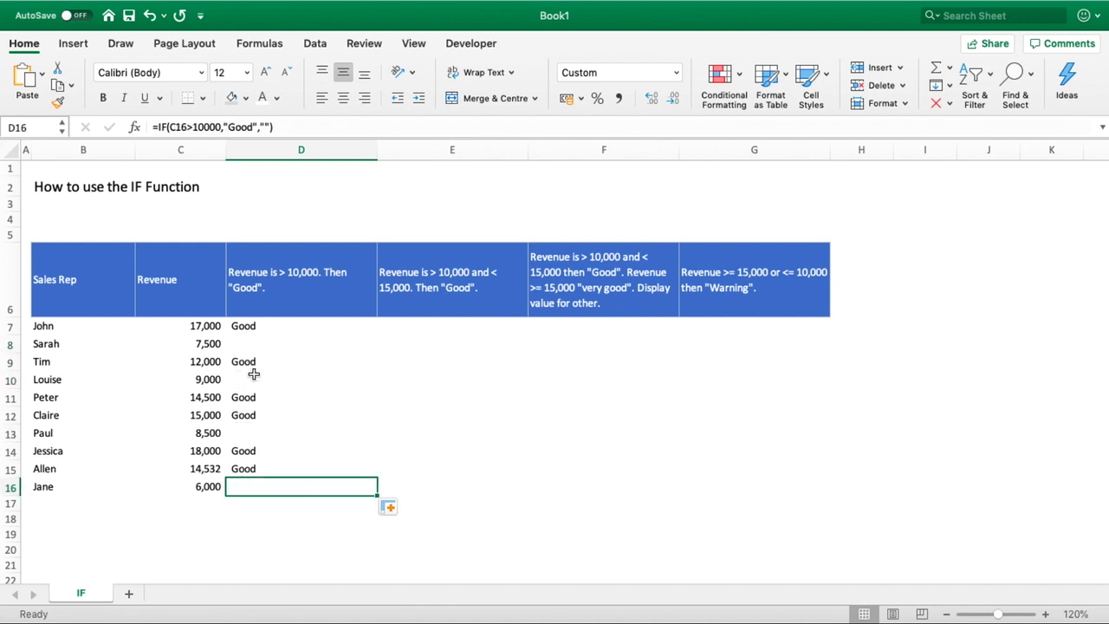
left_click(257, 343)
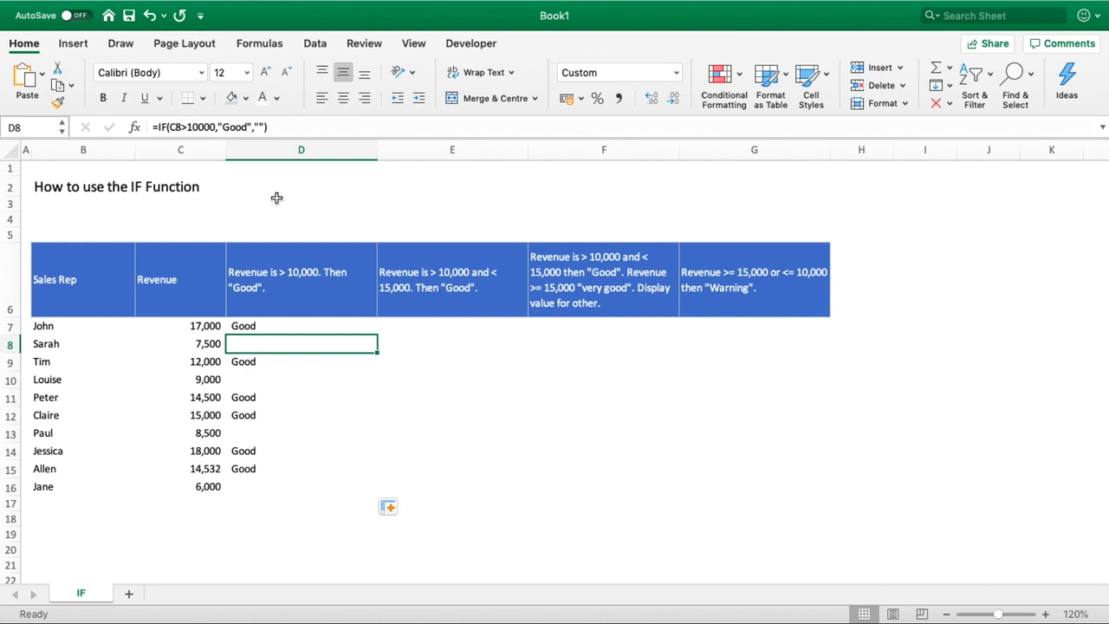
left_click(261, 127)
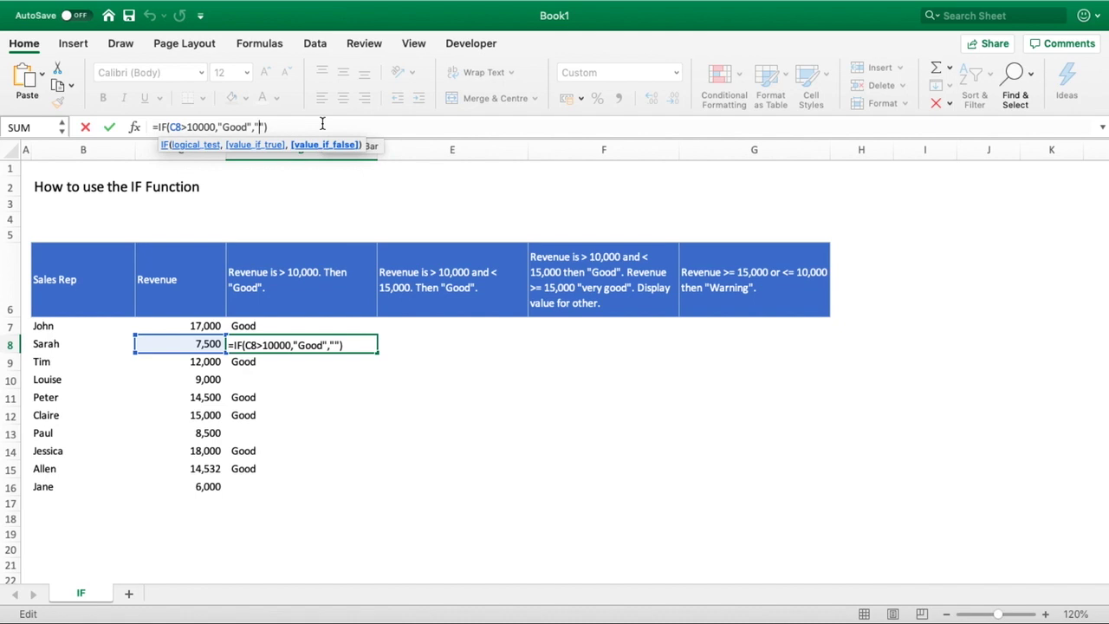
key("Return")
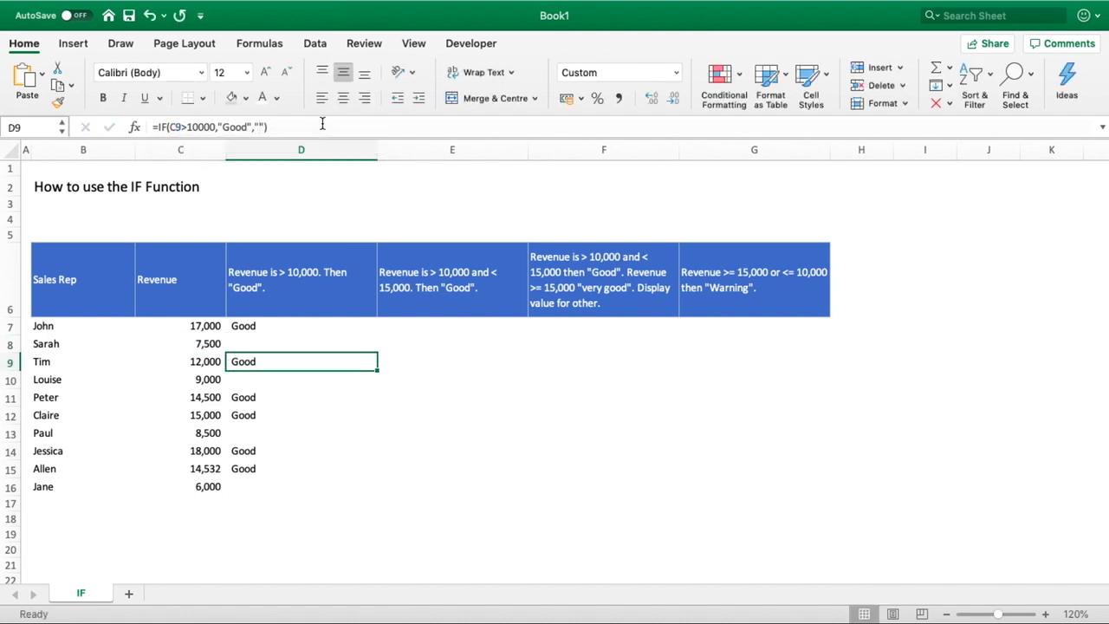
- Begin an IF formula in cell E7 with the logical test AND(C7>10000,C7<15000)
left_click(423, 327)
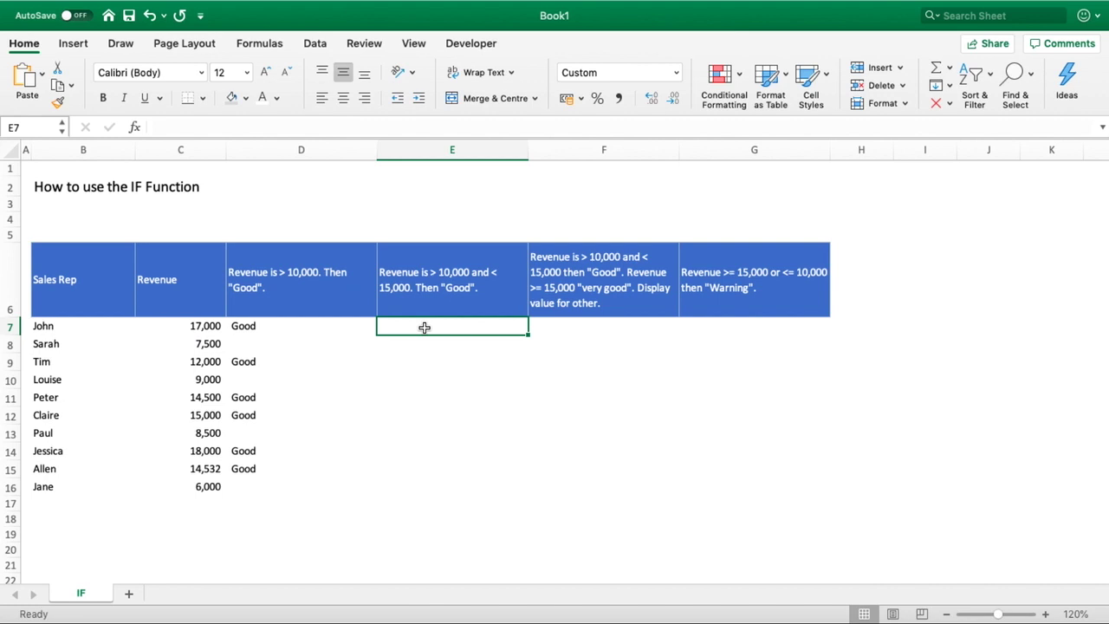
type("=")
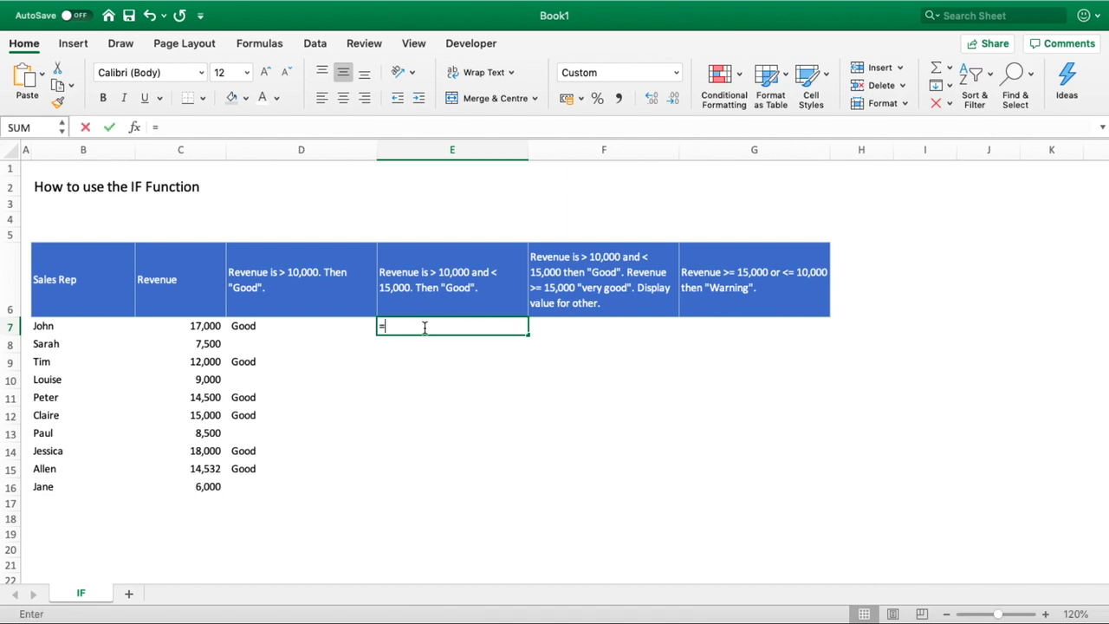
type("IF(")
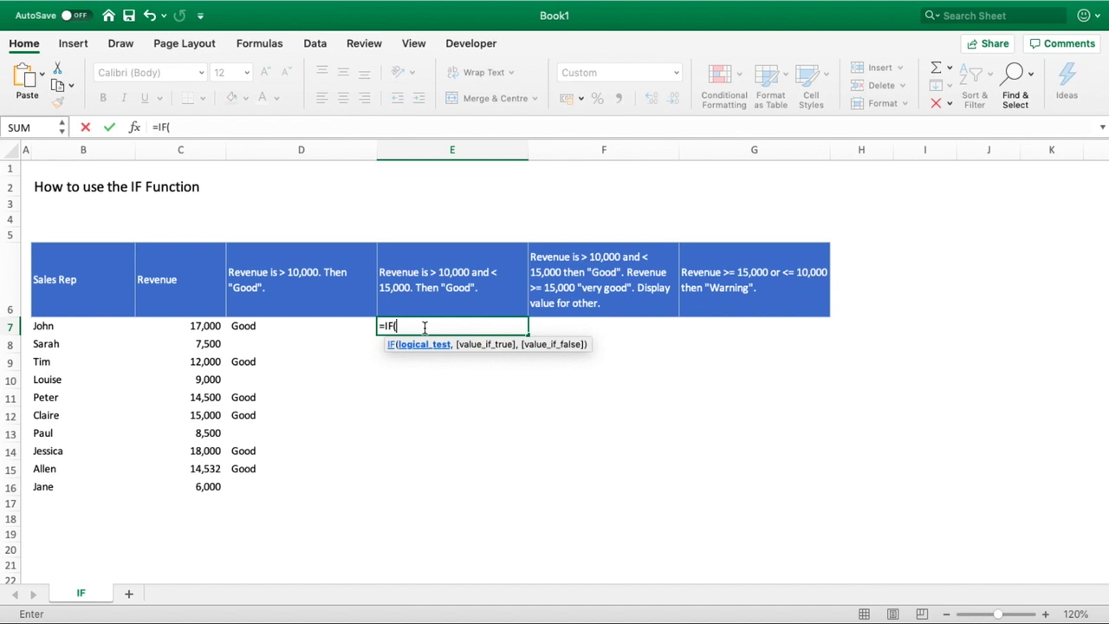
type("AND(")
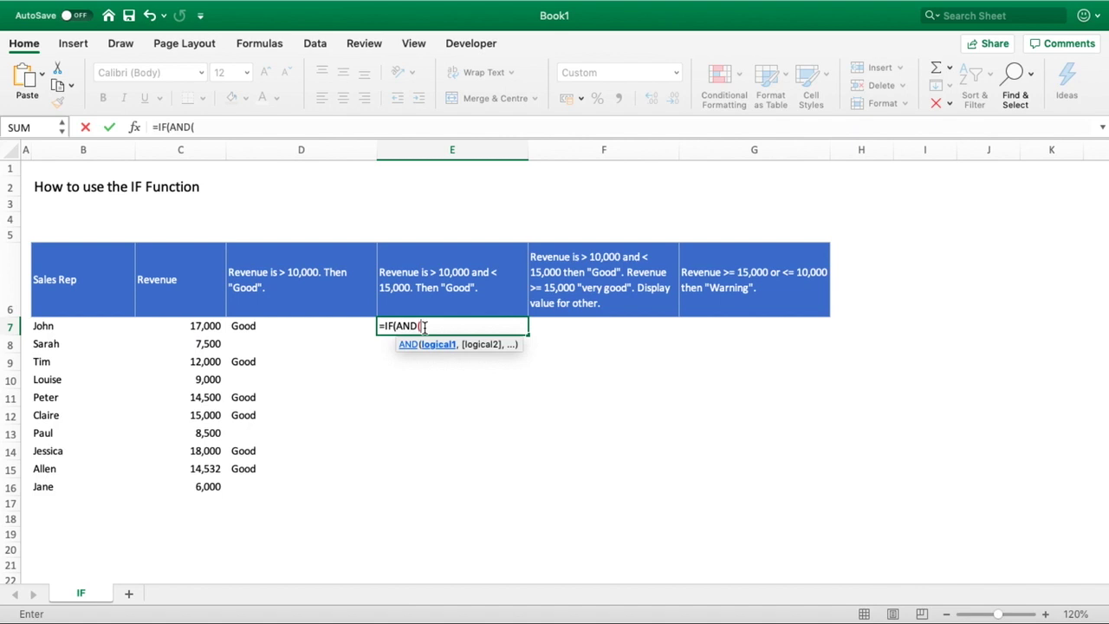
left_click(189, 325)
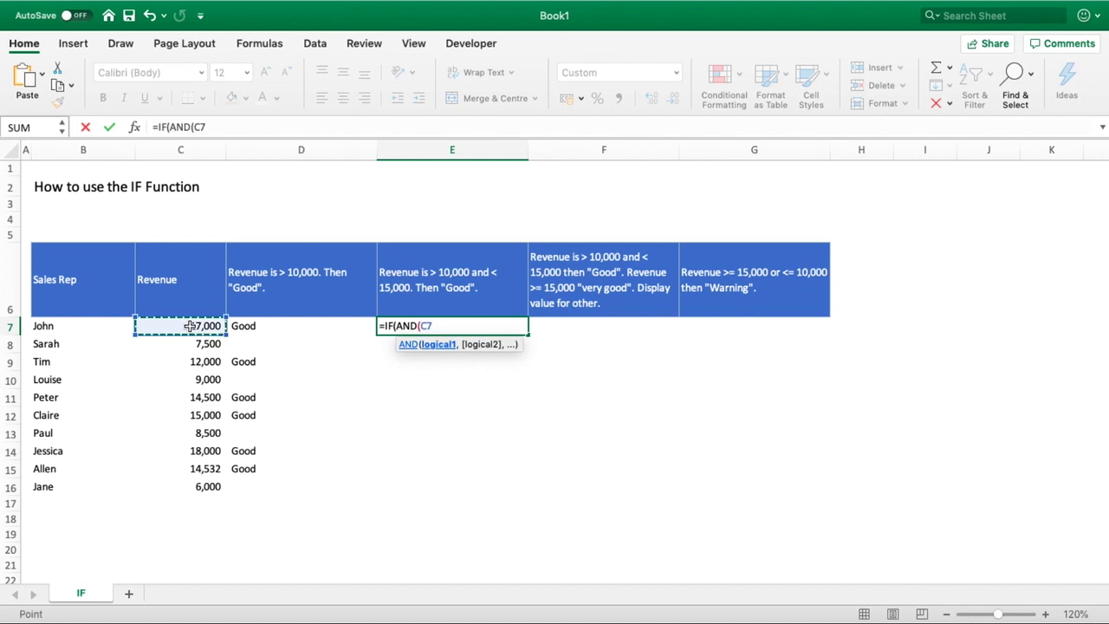
type(">10000")
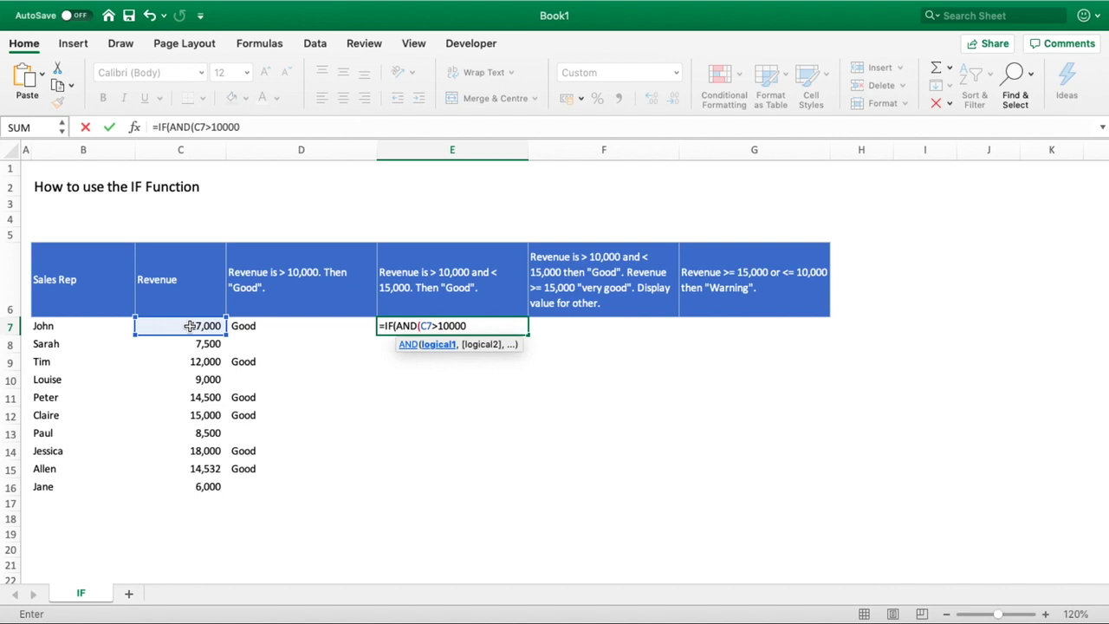
type(",")
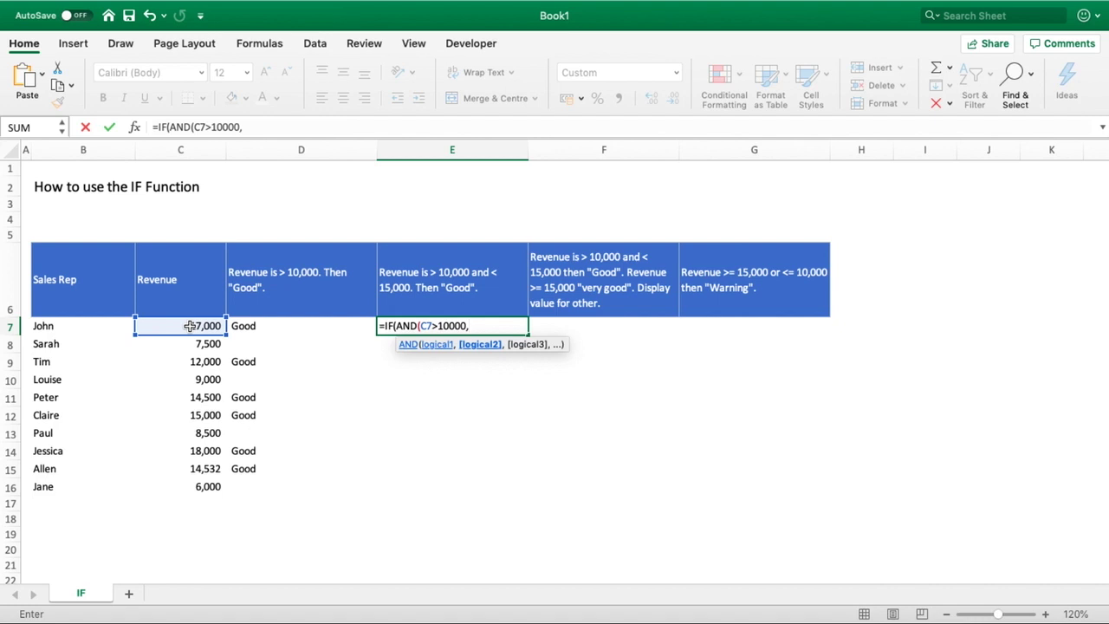
left_click(189, 326)
type("<1500")
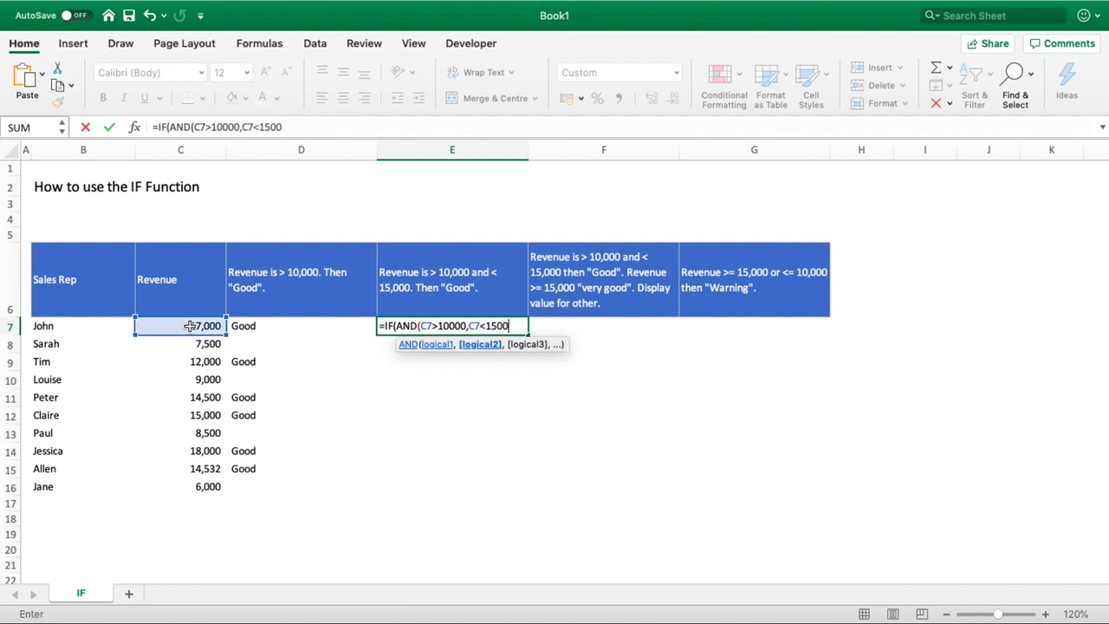
type("0)")
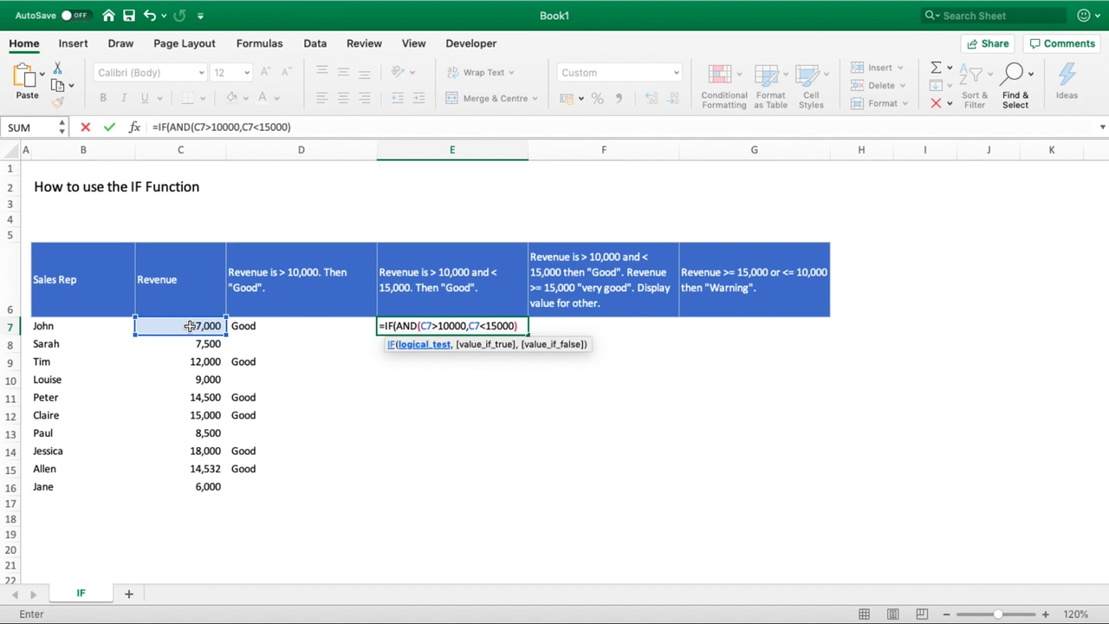
key("BackSpace")
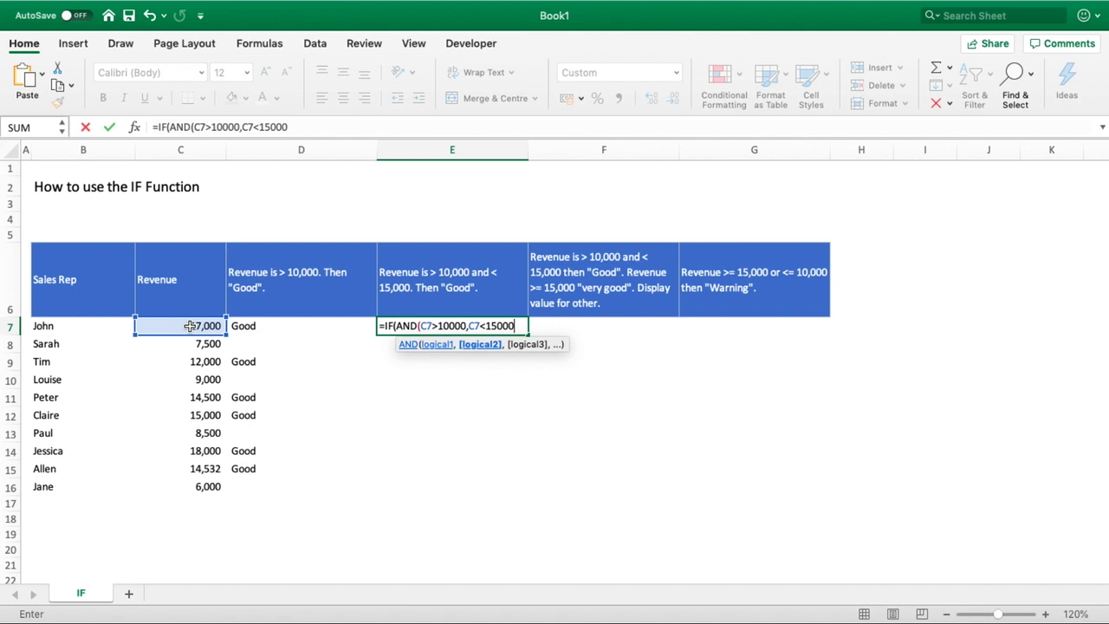
type(")")
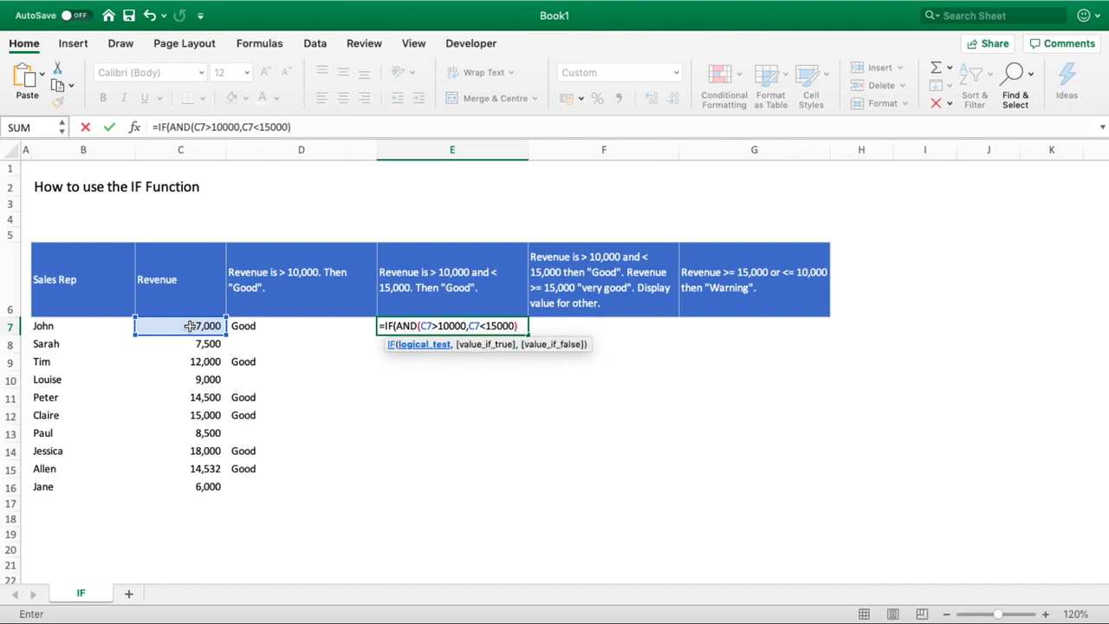
- Complete the E7 formula with "Good" as the true value and an empty string "" as the false value
type(",")
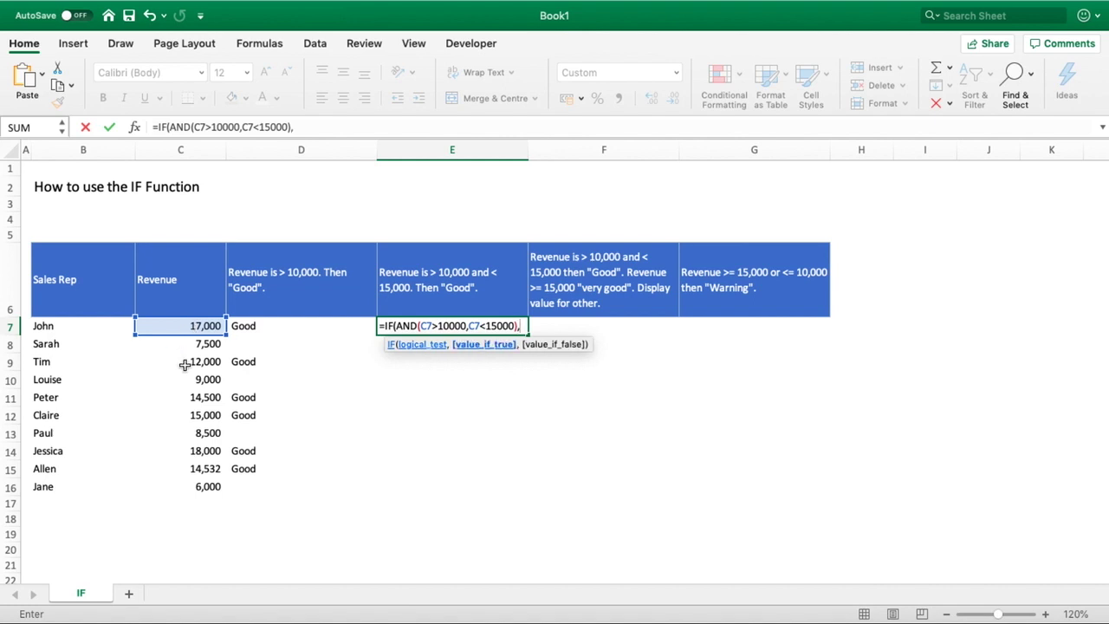
type("\"Good\",")
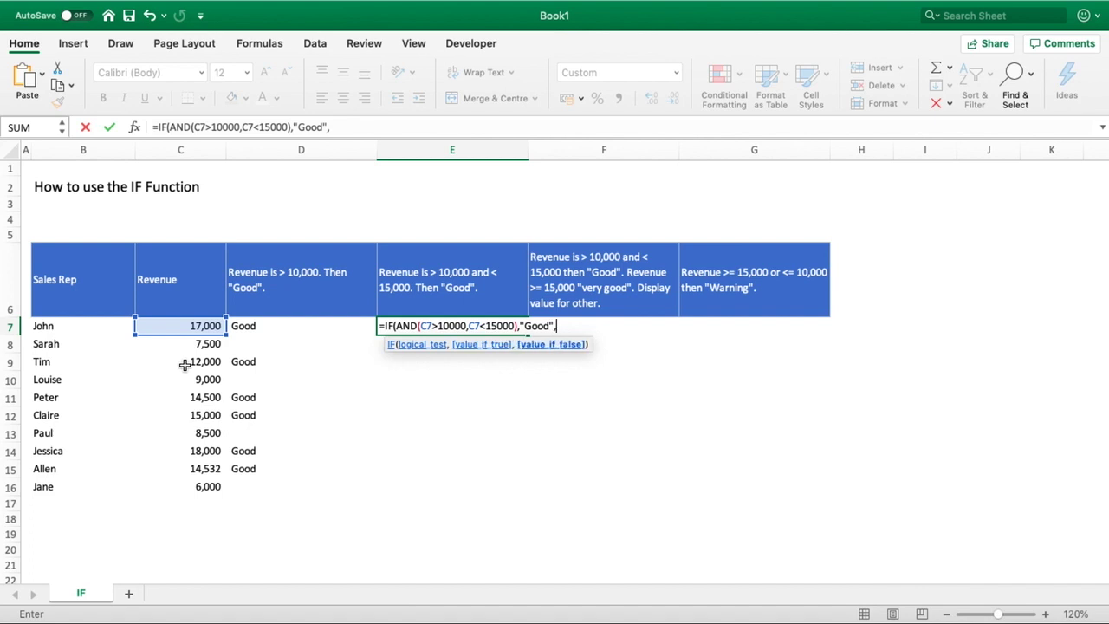
type("\"\")")
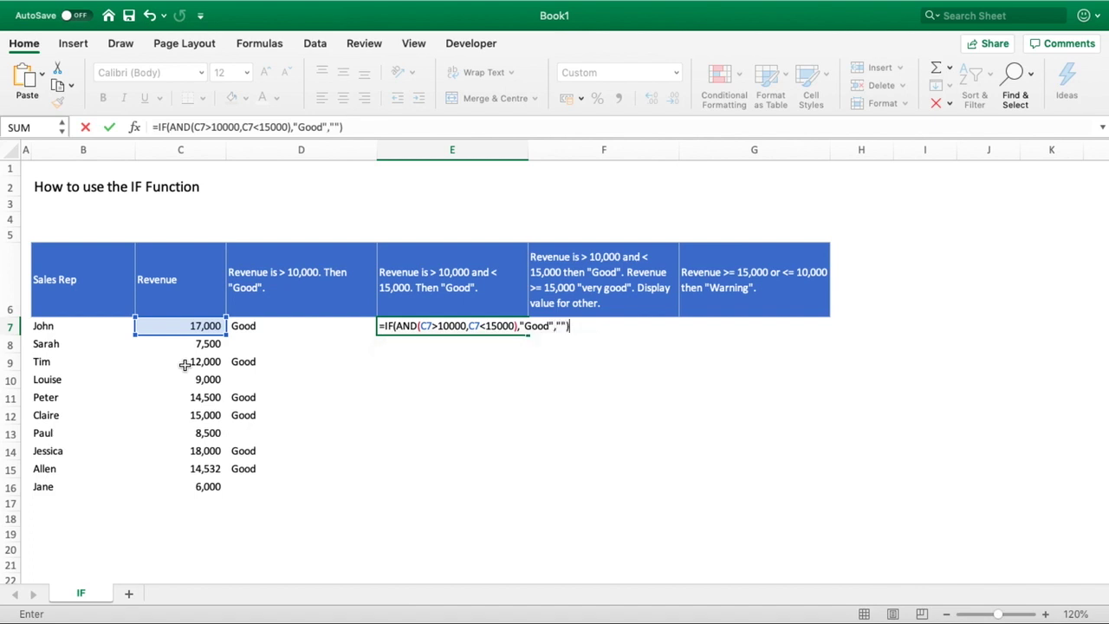
key("Return")
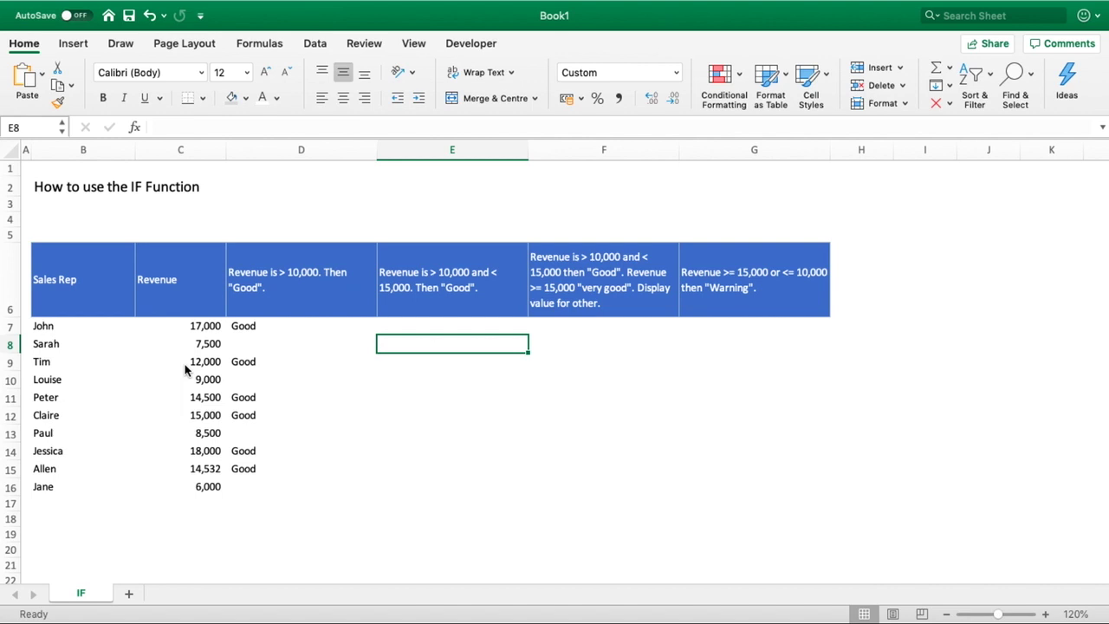
- Fill the E7 formula down through E16 for all remaining sales reps
left_click(508, 326)
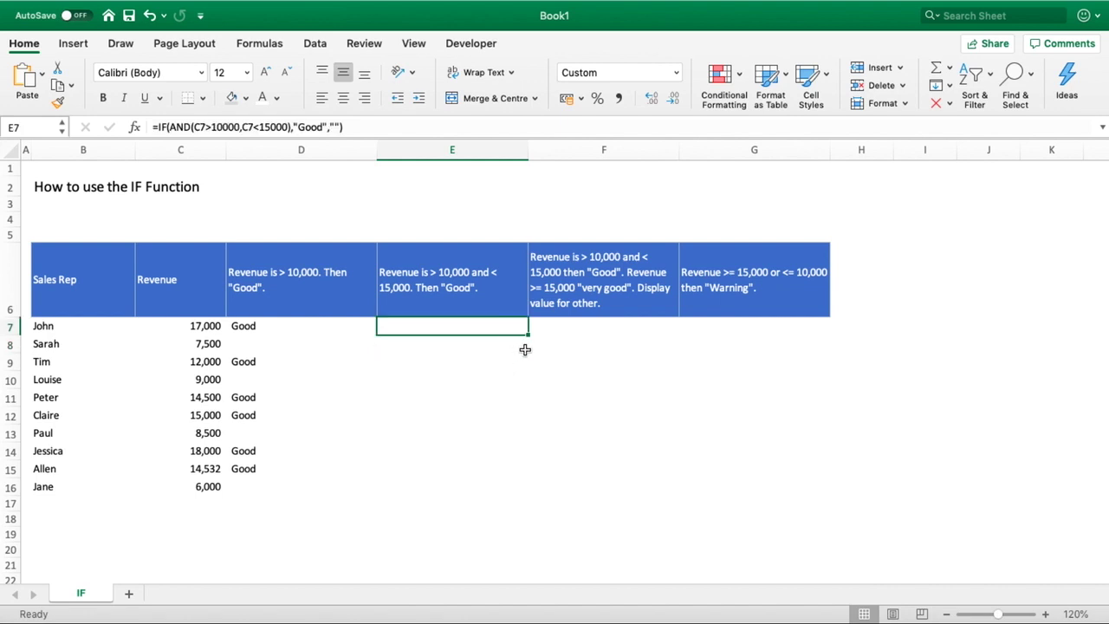
left_click_drag(529, 332, 513, 491)
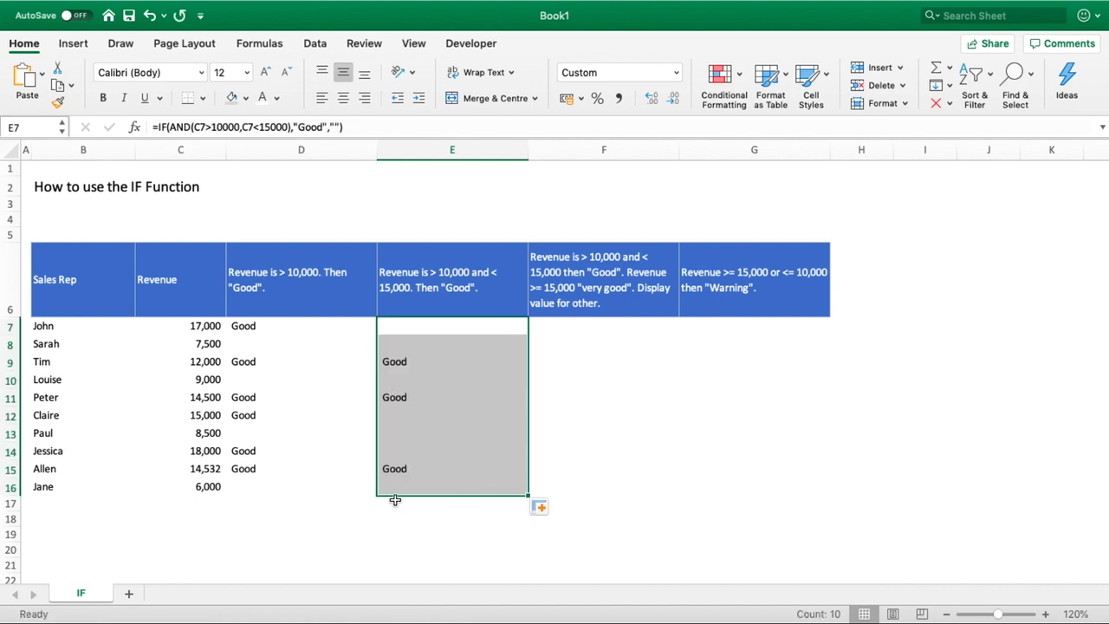
left_click(223, 470)
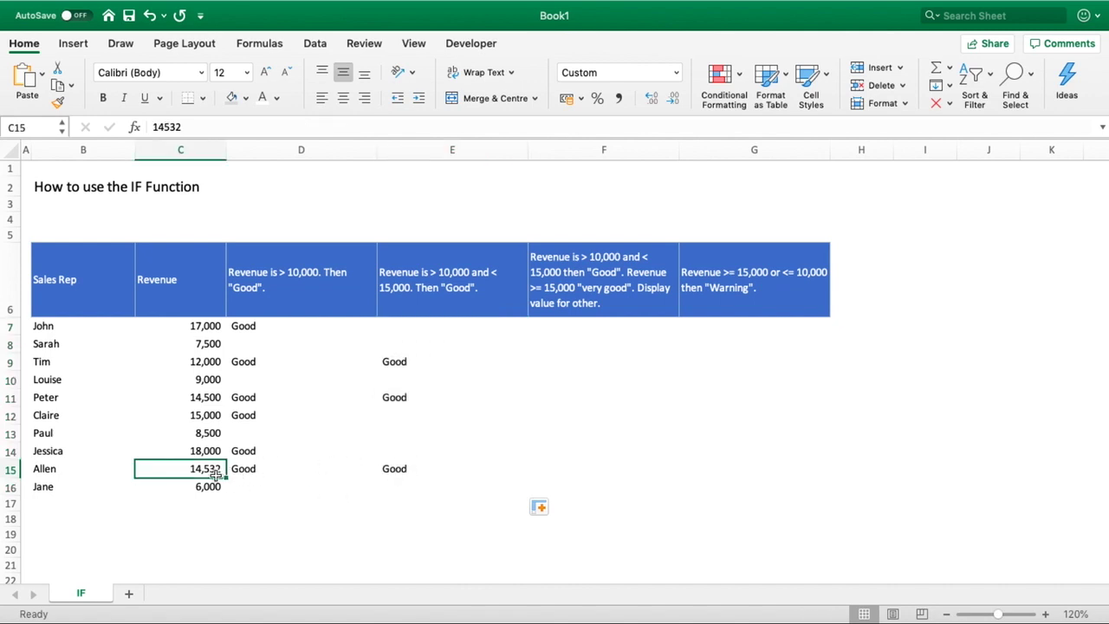
- Check the revenue values in C12, C11 and C9 against the ratings in column E
left_click(218, 416)
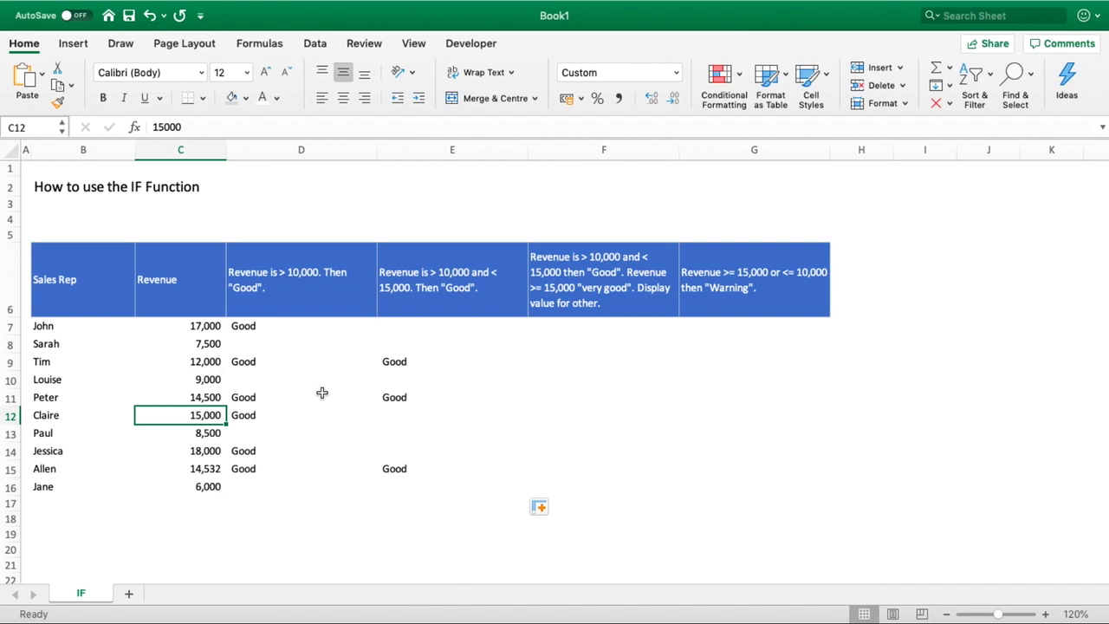
left_click(220, 397)
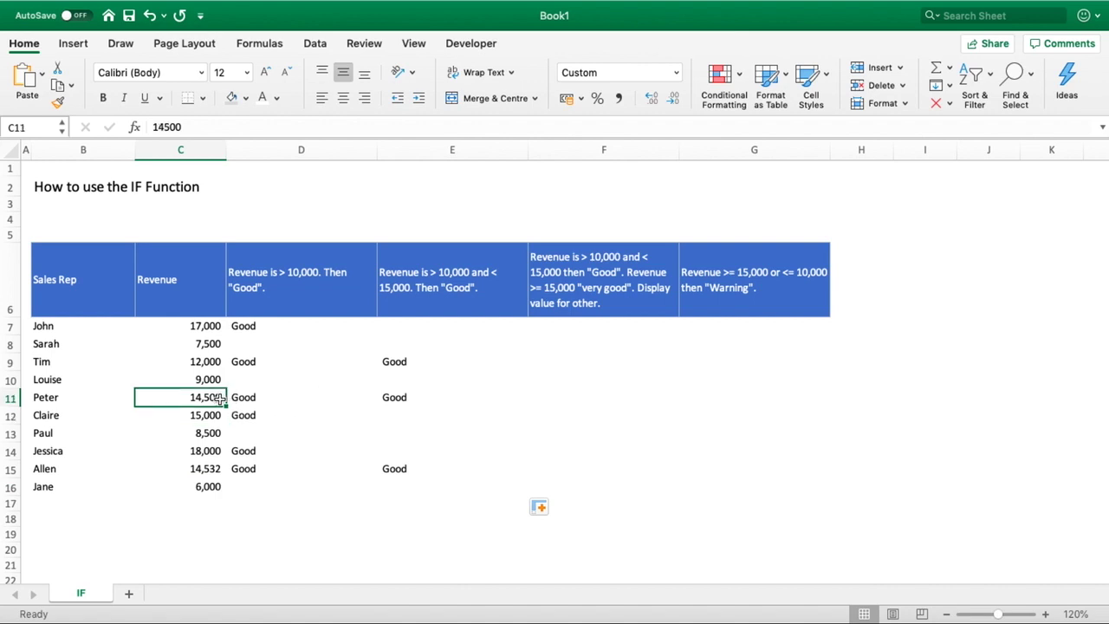
left_click(213, 362)
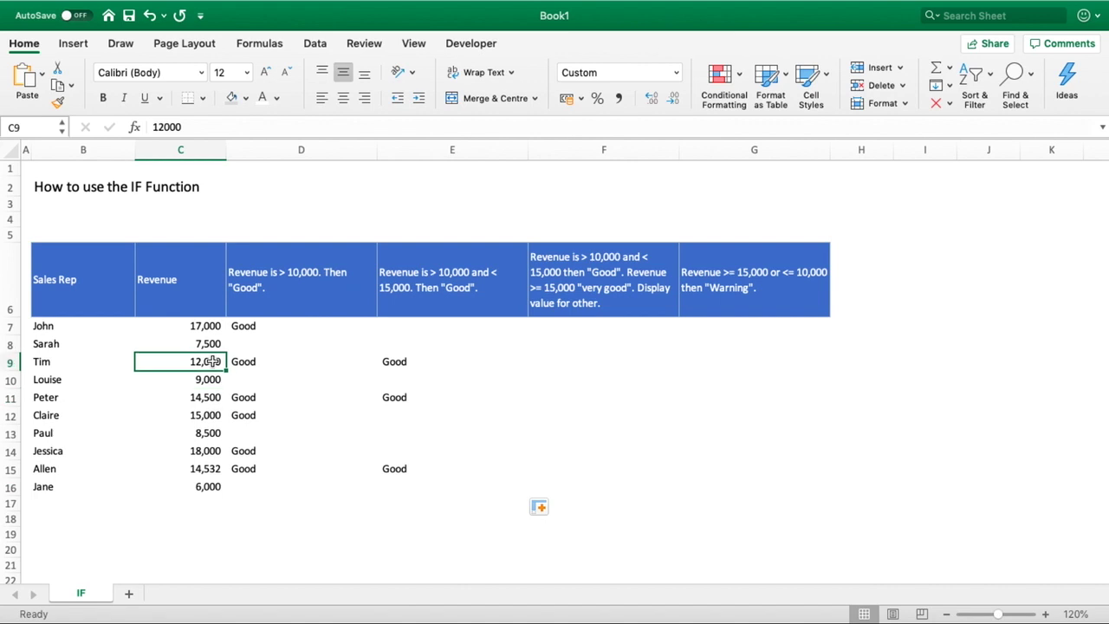
left_click(213, 412)
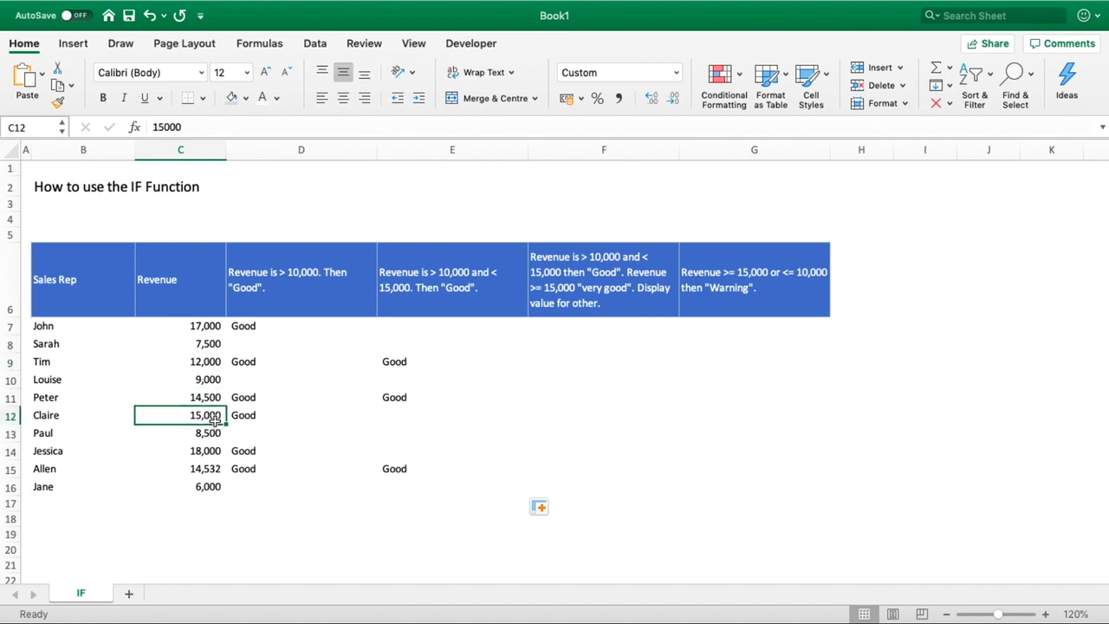
- Change the second AND condition in the E12 formula to C12<=15000
left_click(405, 413)
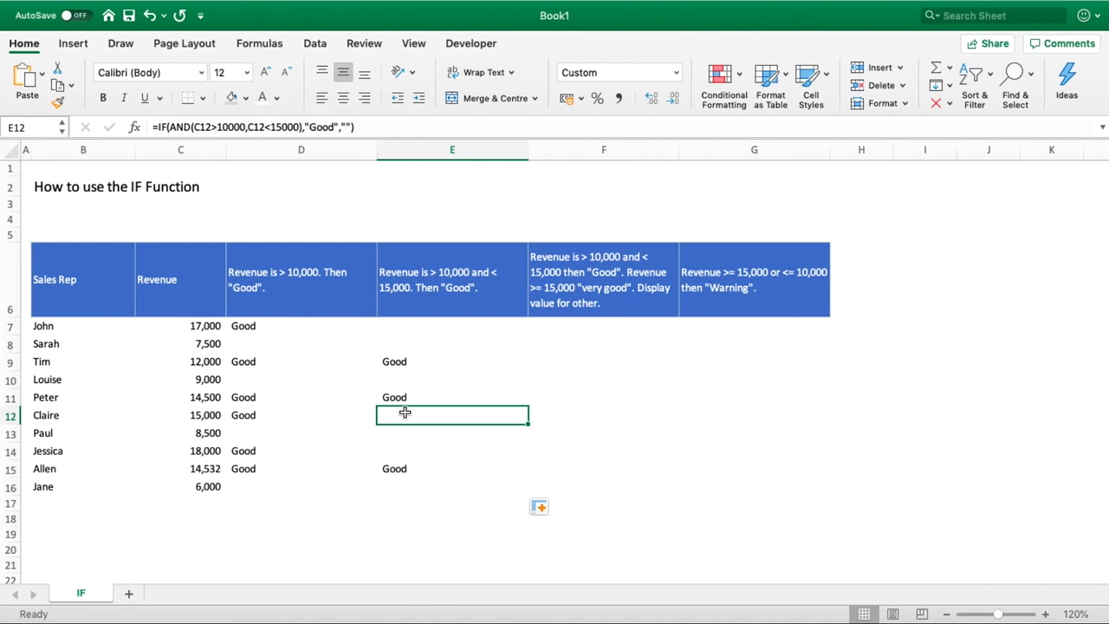
left_click(271, 128)
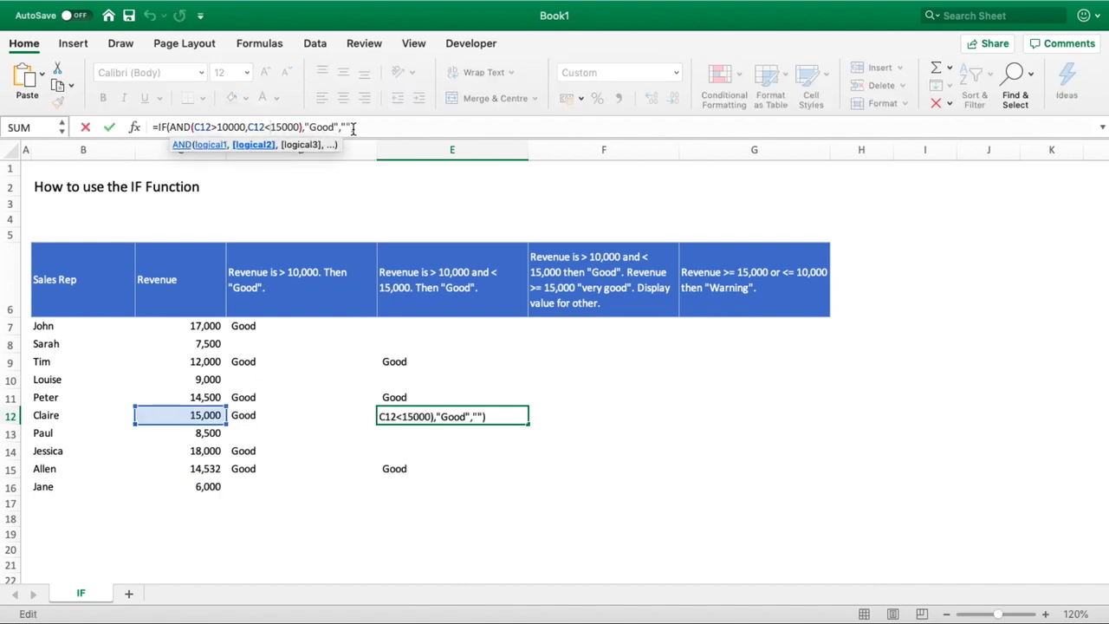
type("=")
key("Return")
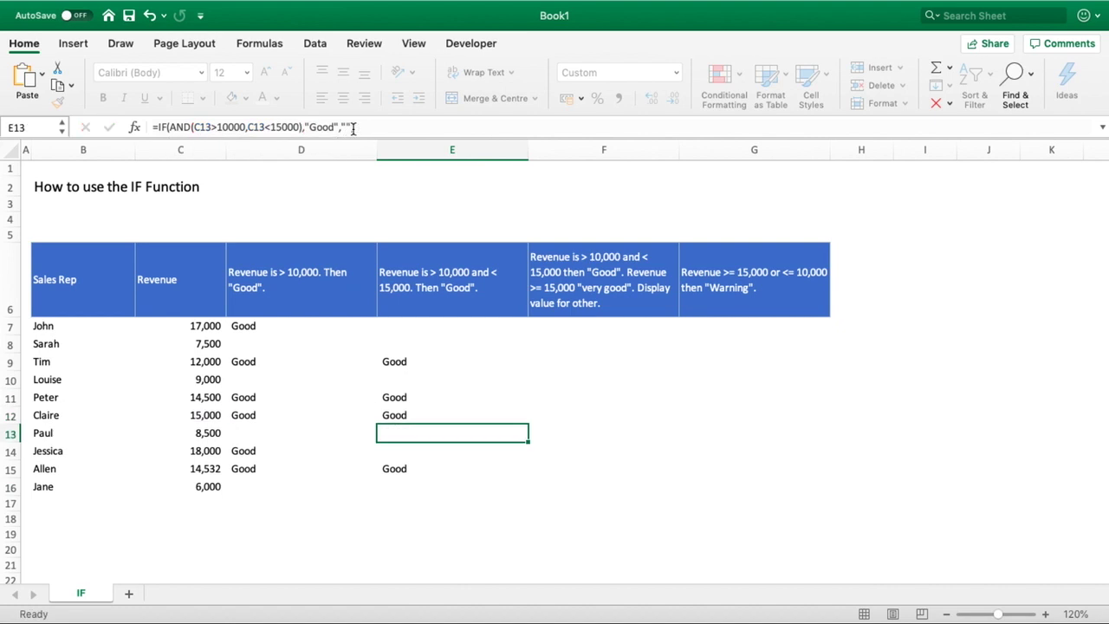
- Restore the second AND condition in the E12 formula to C12<15000
left_click(394, 416)
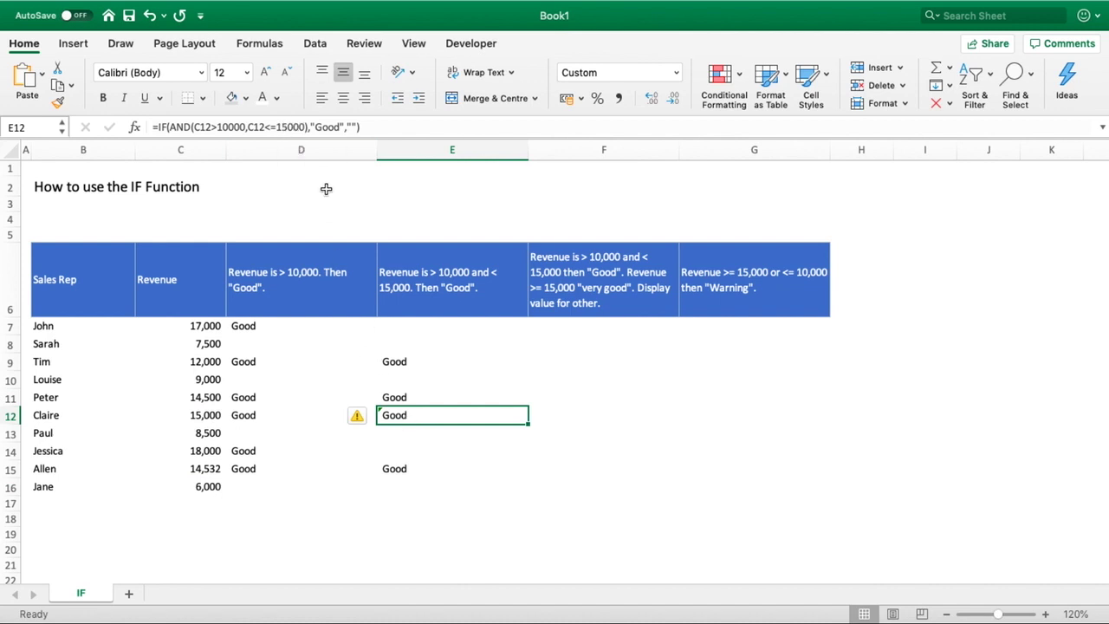
left_click(277, 126)
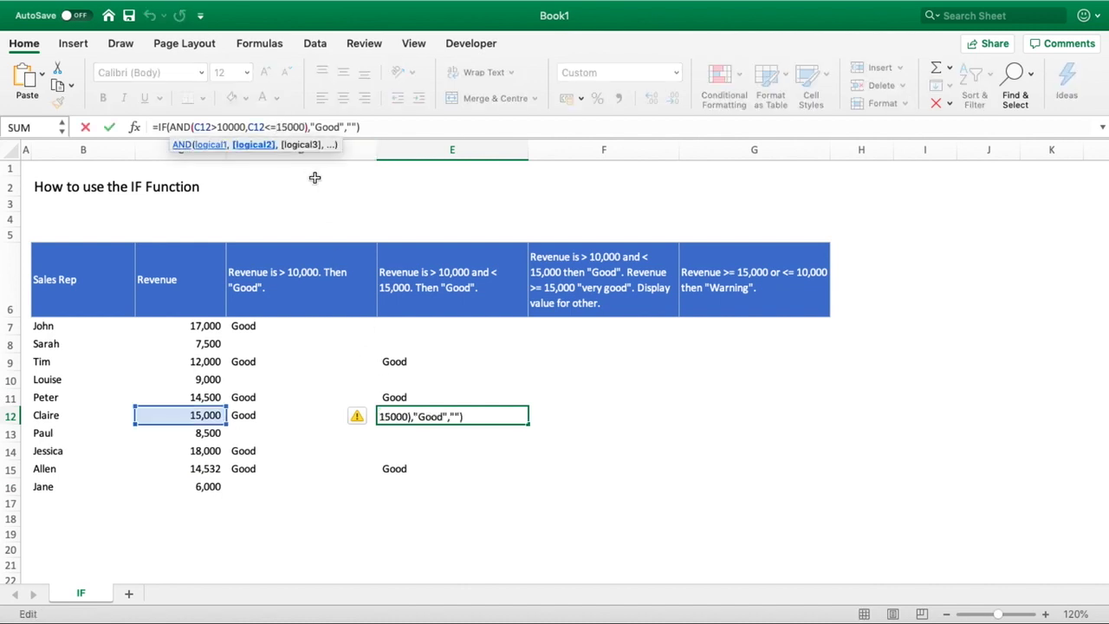
key("BackSpace")
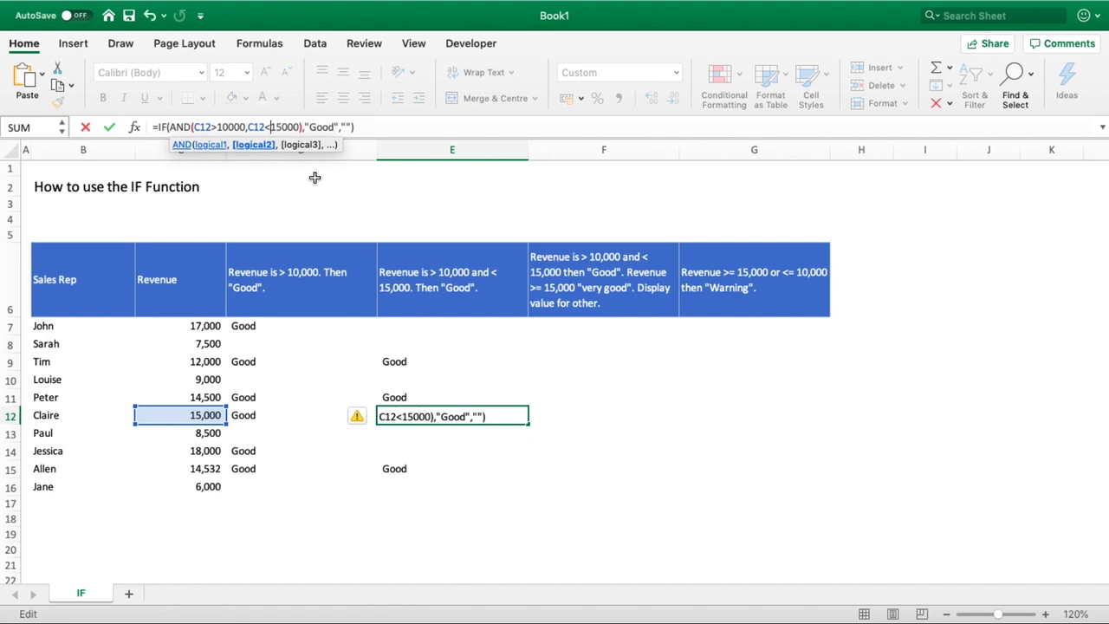
key("Return")
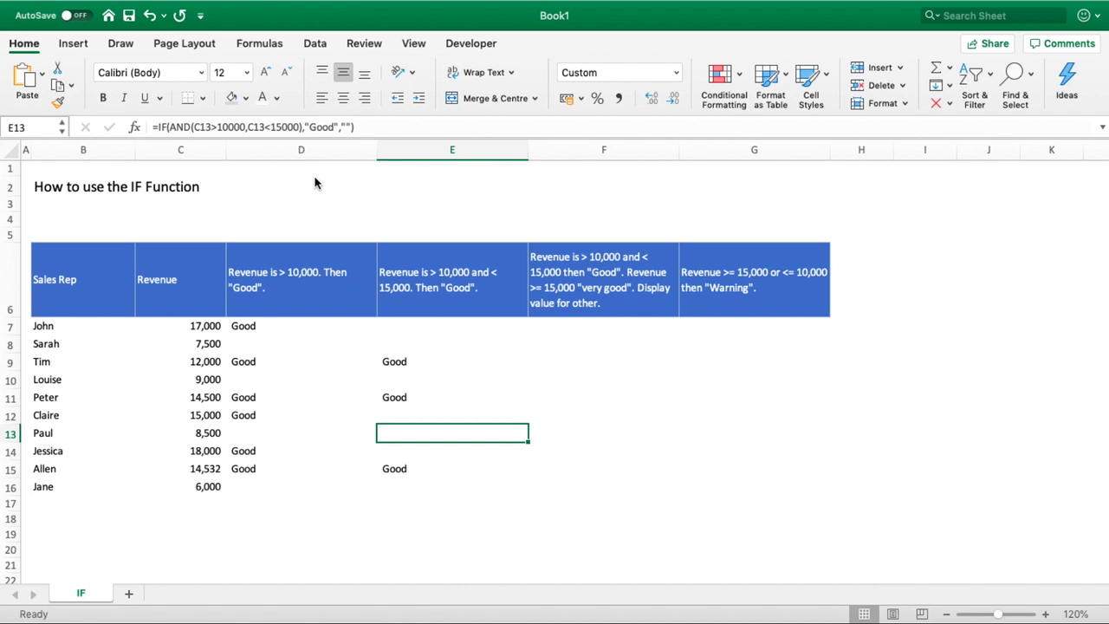
- Begin an IF formula in cell F7 with the logical test AND(C7>10000,<15000) and "Good" as the true value
left_click(594, 324)
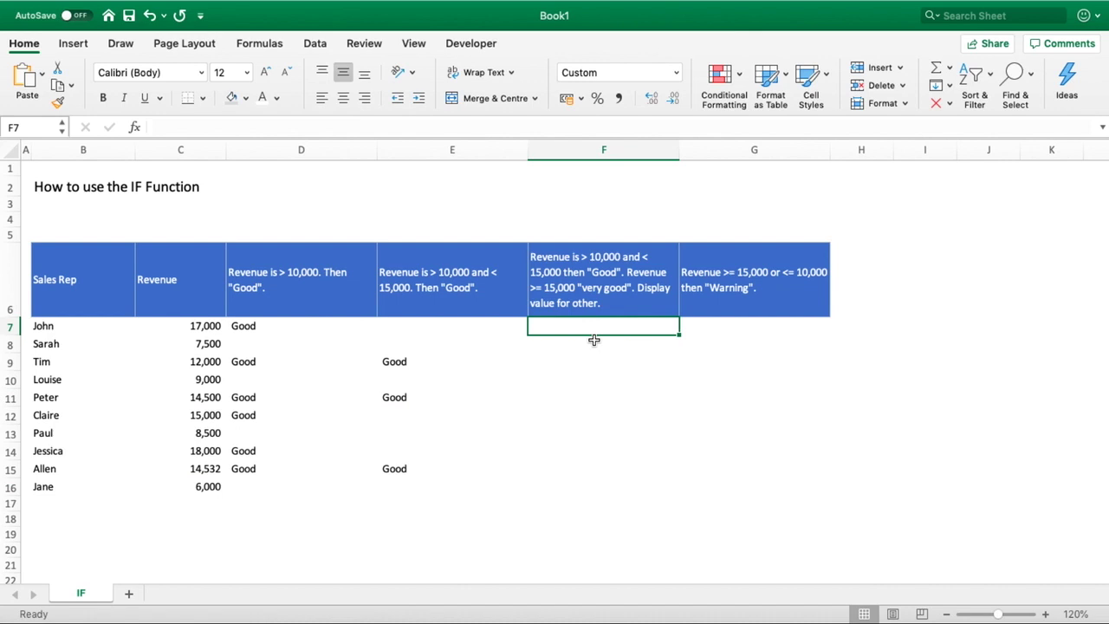
type("=IF(AND(")
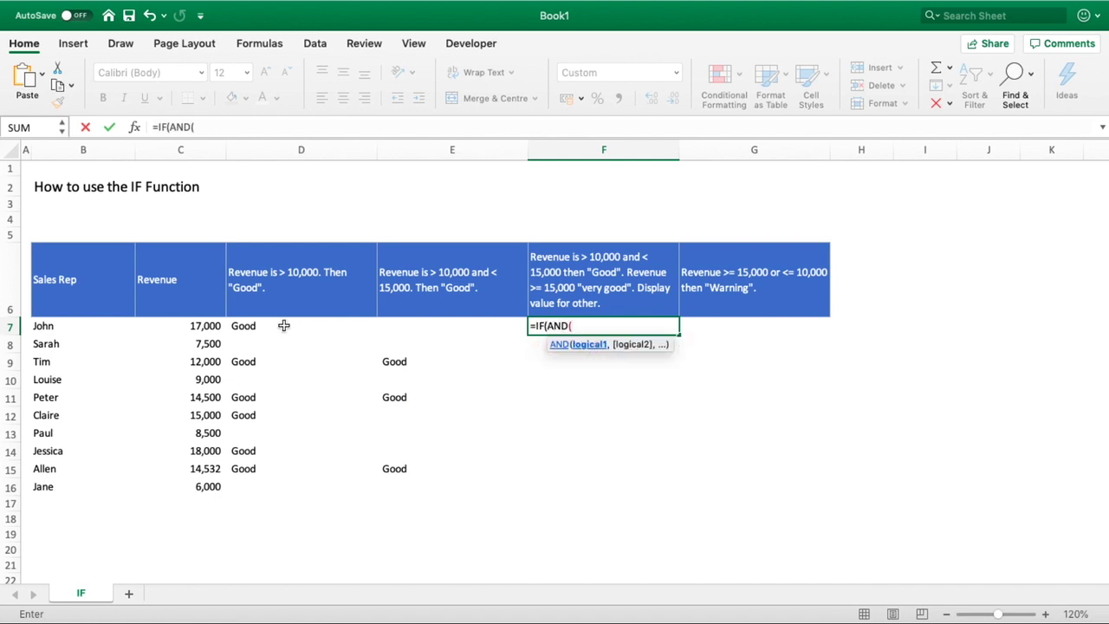
left_click(200, 326)
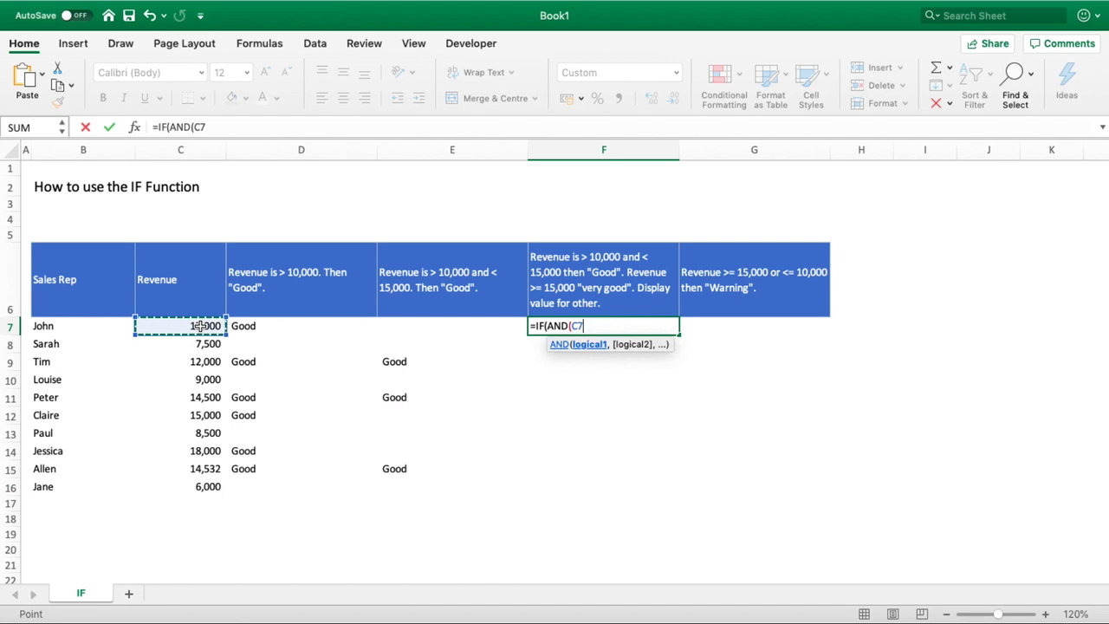
type(">10000")
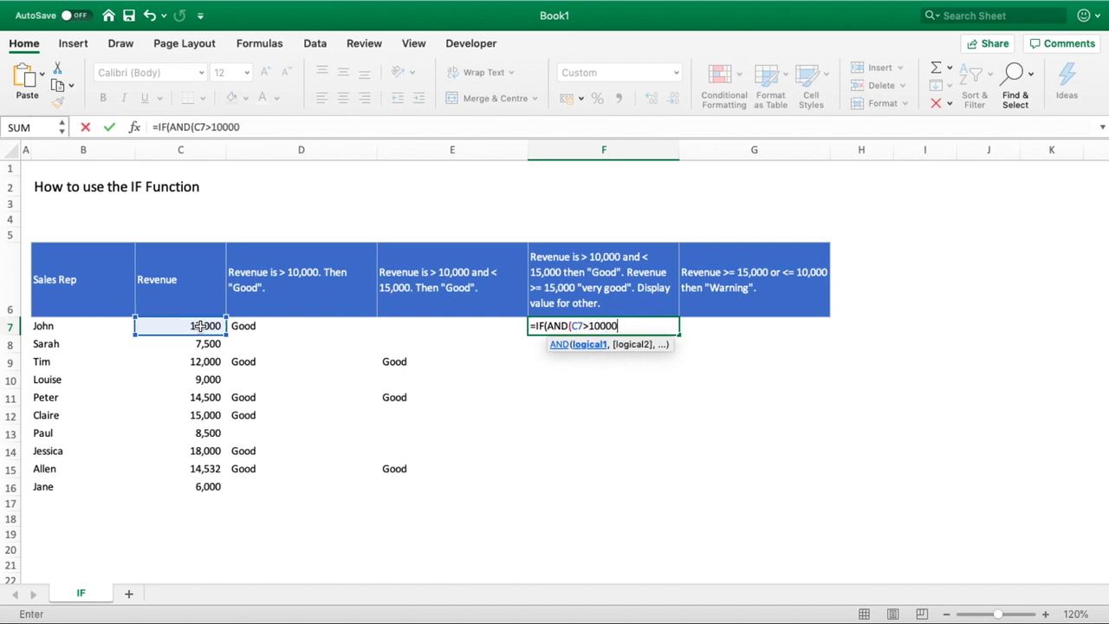
type(",<15000),")
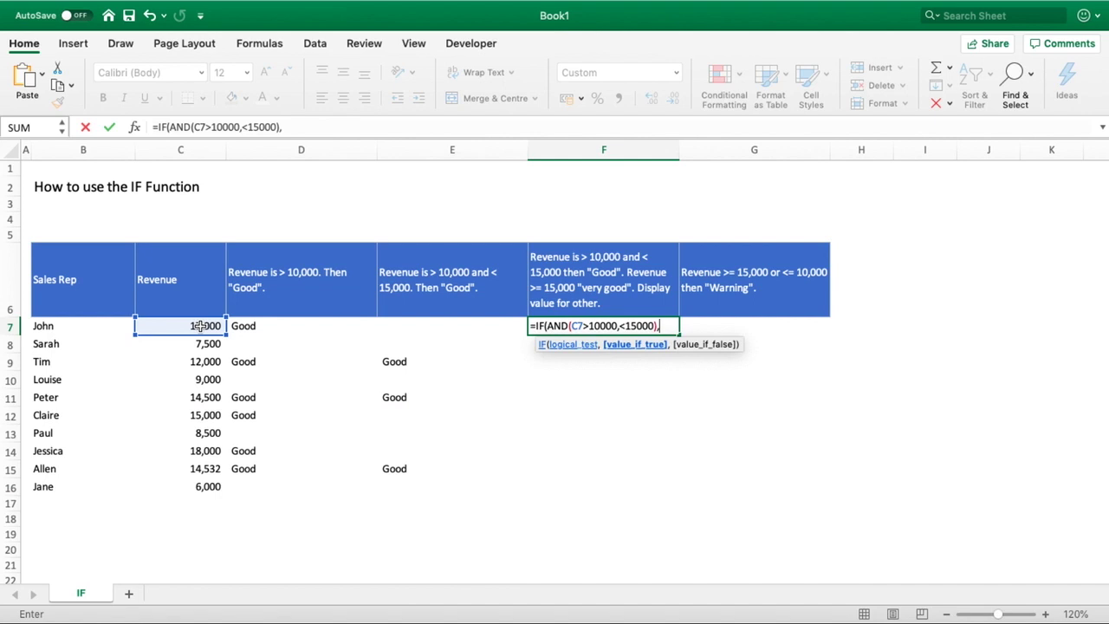
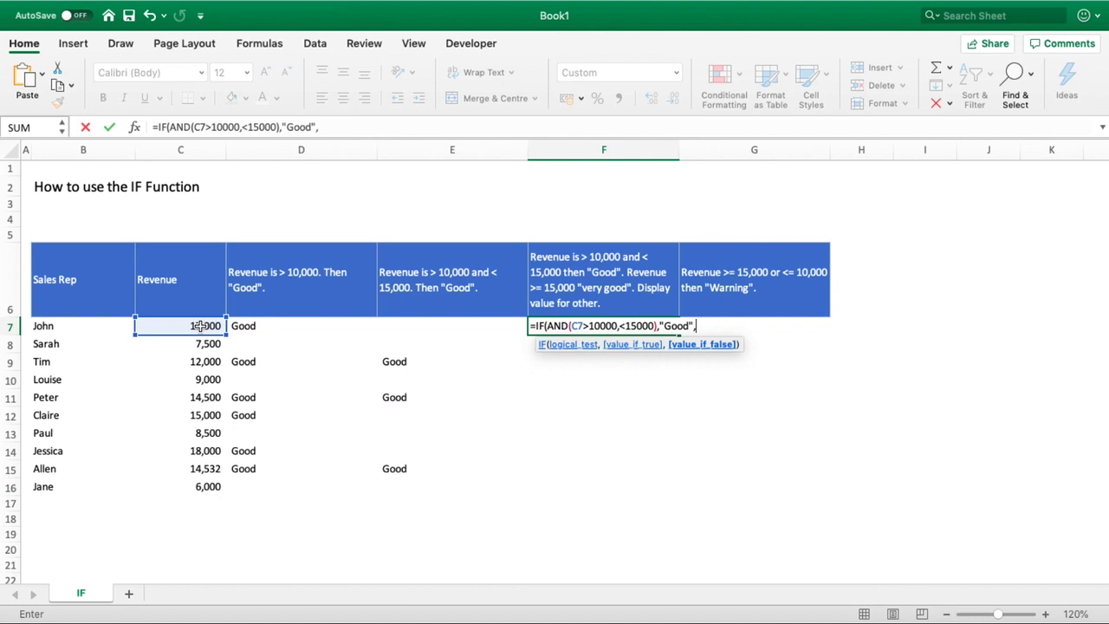
- Add a nested IF as the false value and complete F7 as =IF(AND(C7>10000,C7<15000),"Good",IF(C7>=15000,"Very Good",C7))
type("(")
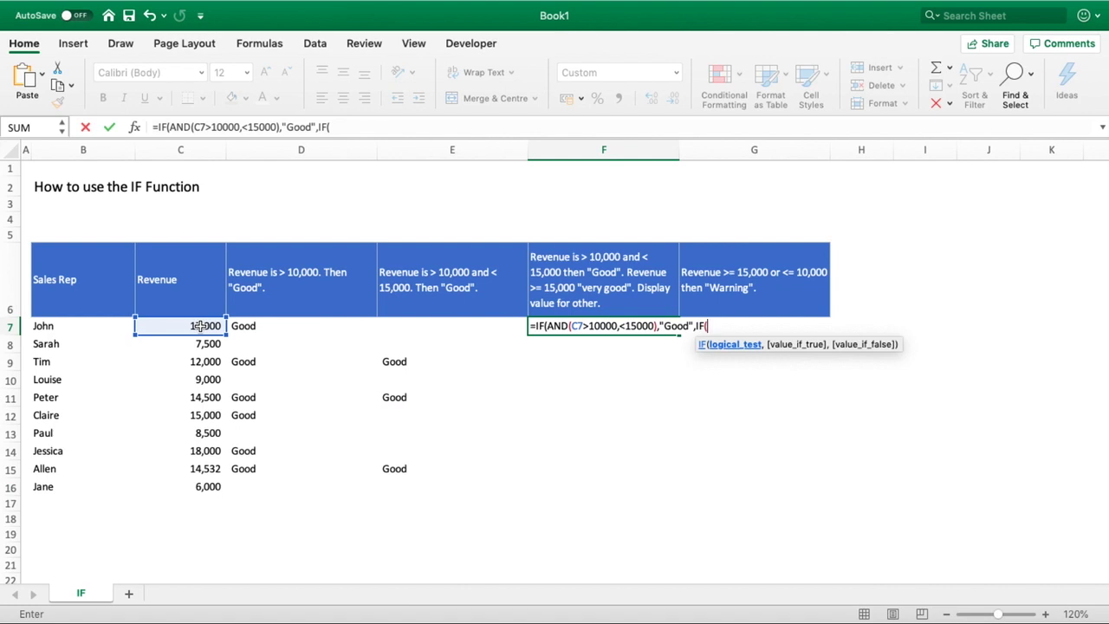
type(">=15000,")
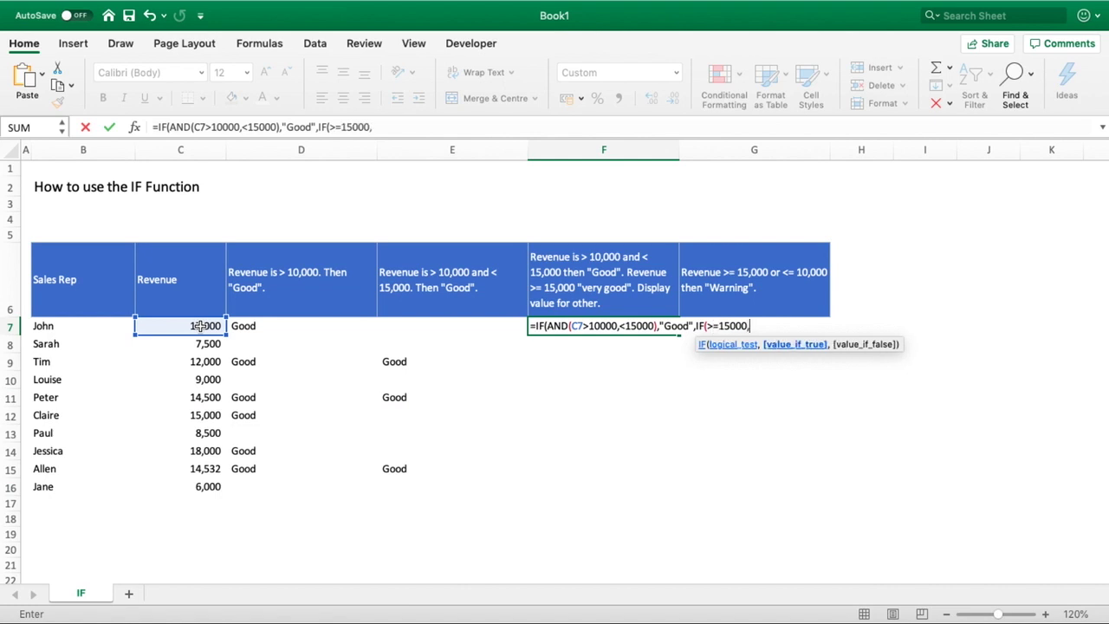
type("\"Very Good\",")
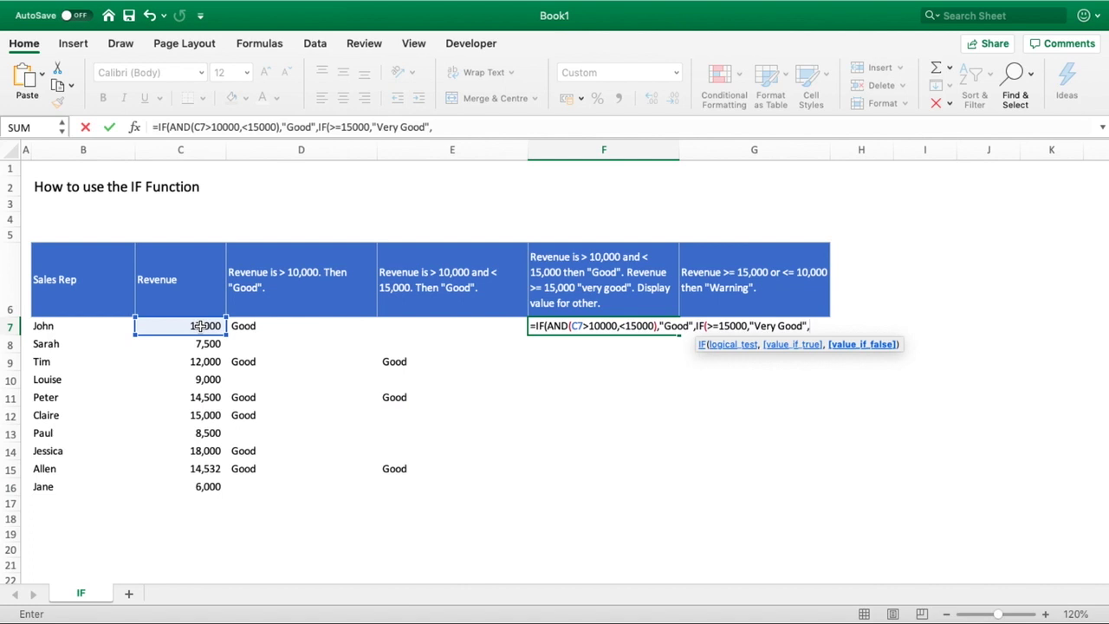
left_click(207, 325)
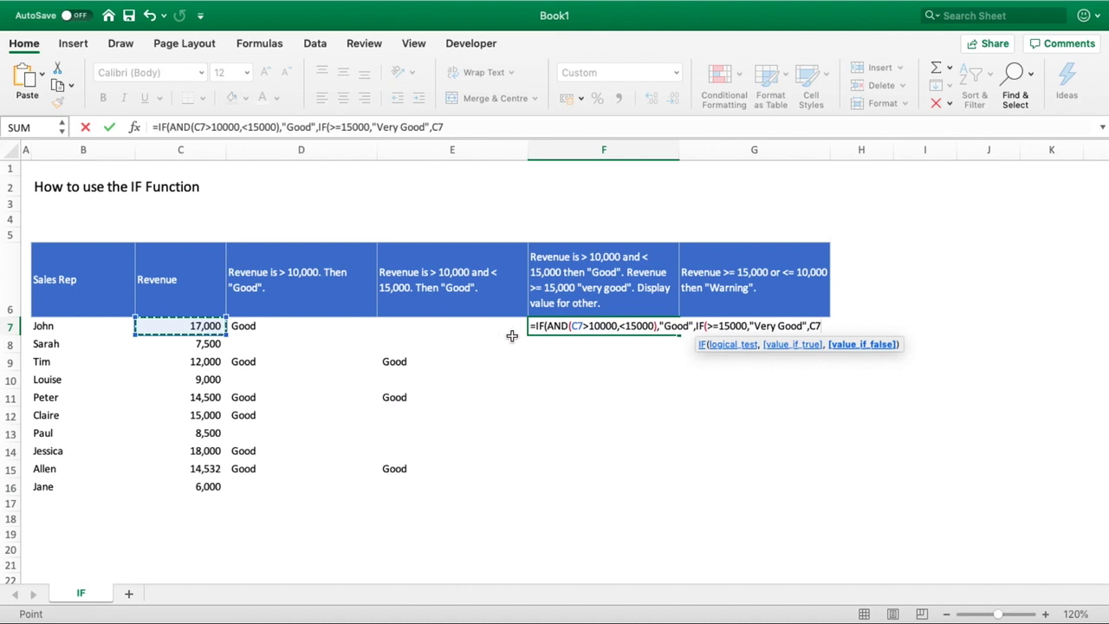
type(")")
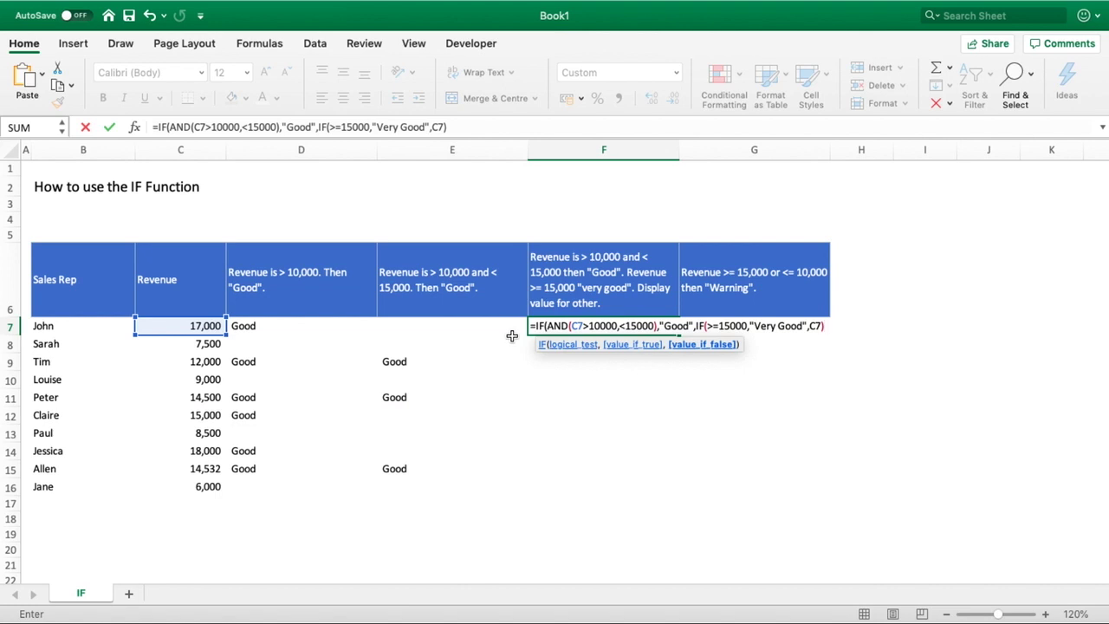
type(")")
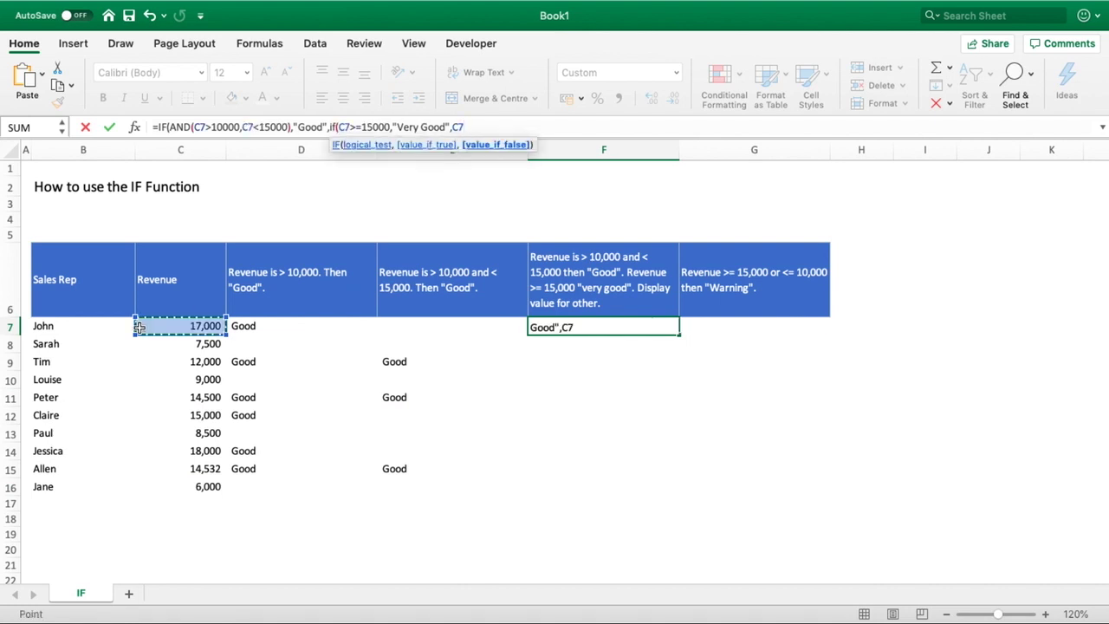
type("))")
key("Return")
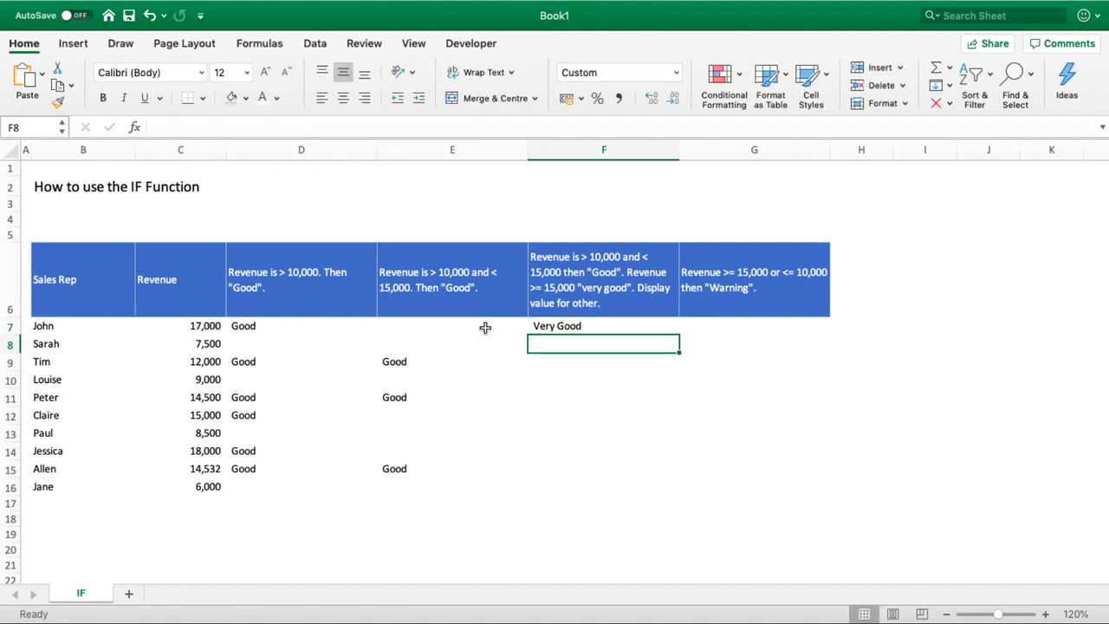
- Fill the nested IF formula from F7 down through F16 for all remaining sales reps
left_click(590, 331)
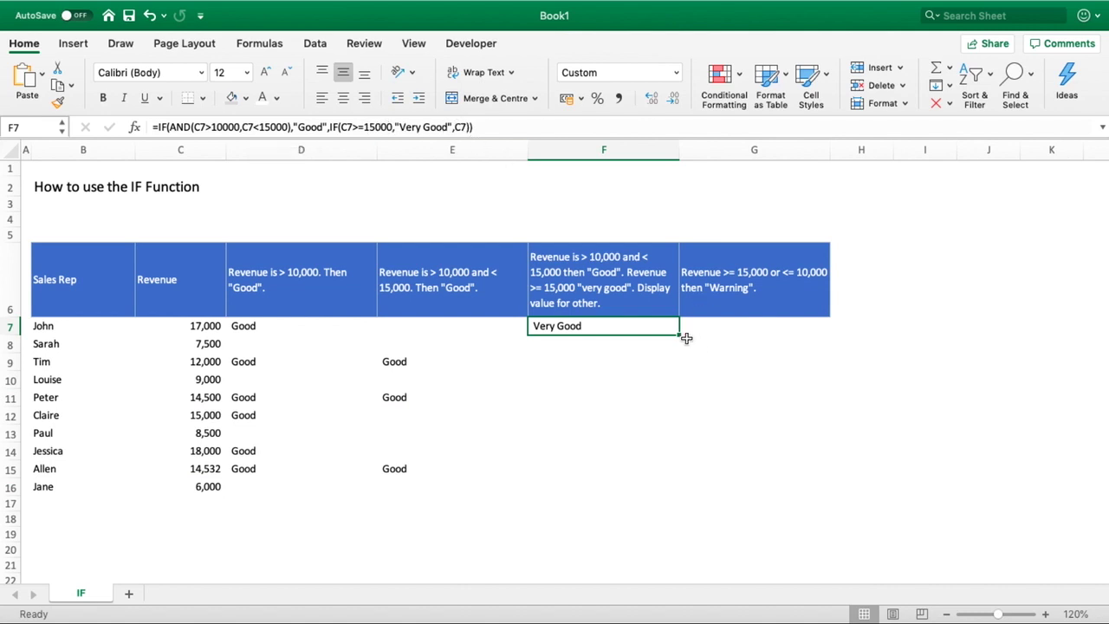
left_click_drag(680, 335, 681, 490)
- Examine the formulas and results in F7 through F13 against the matching revenue values in column C
left_click(602, 332)
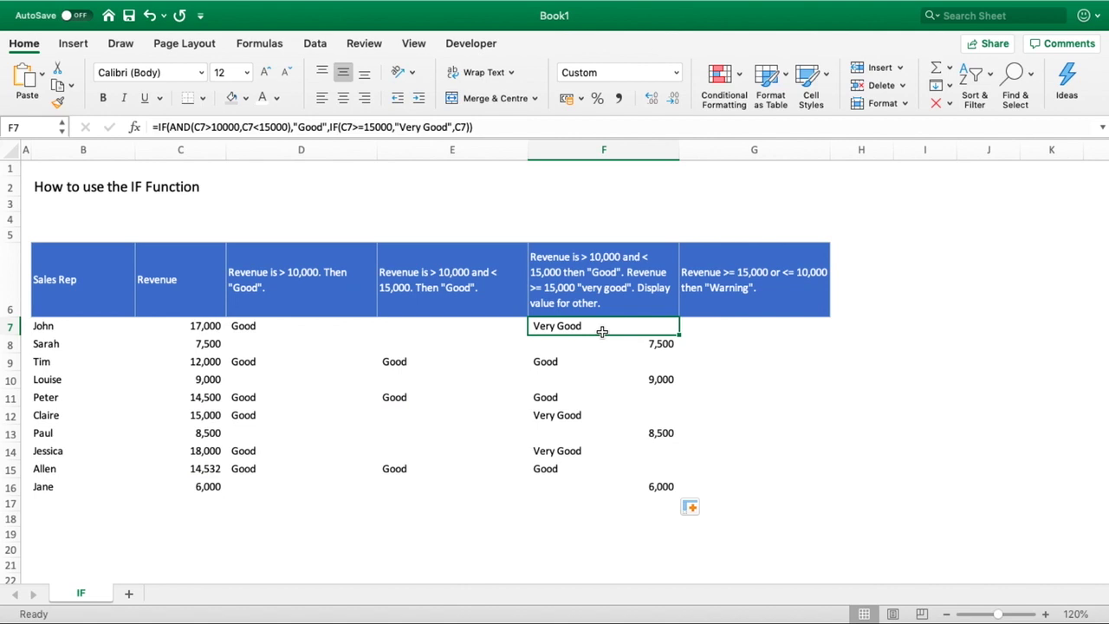
left_click(217, 327)
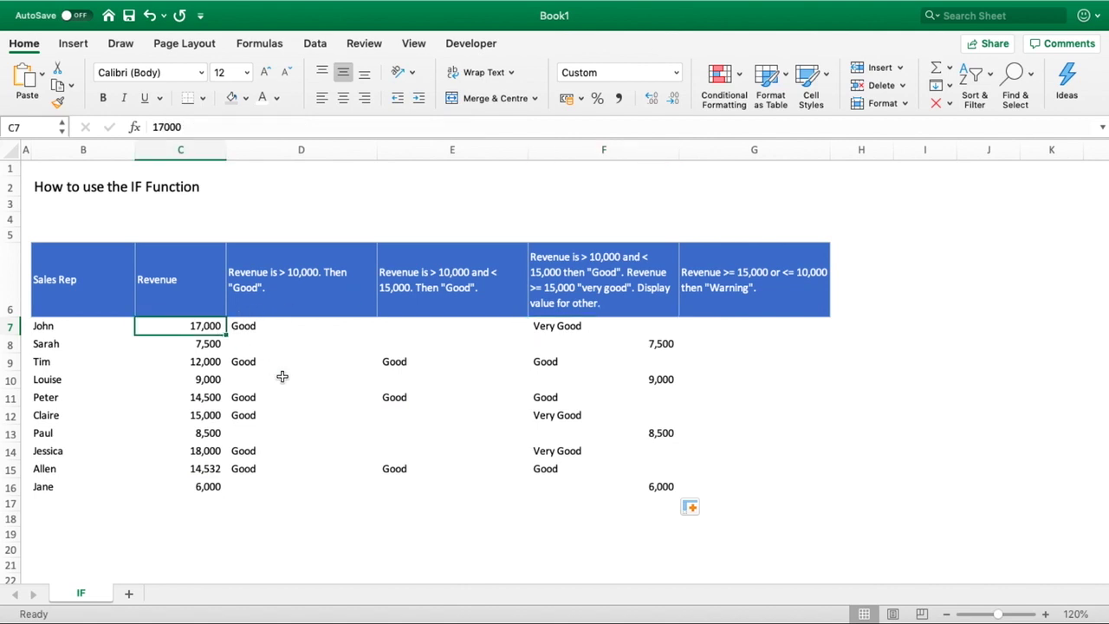
left_click(639, 347)
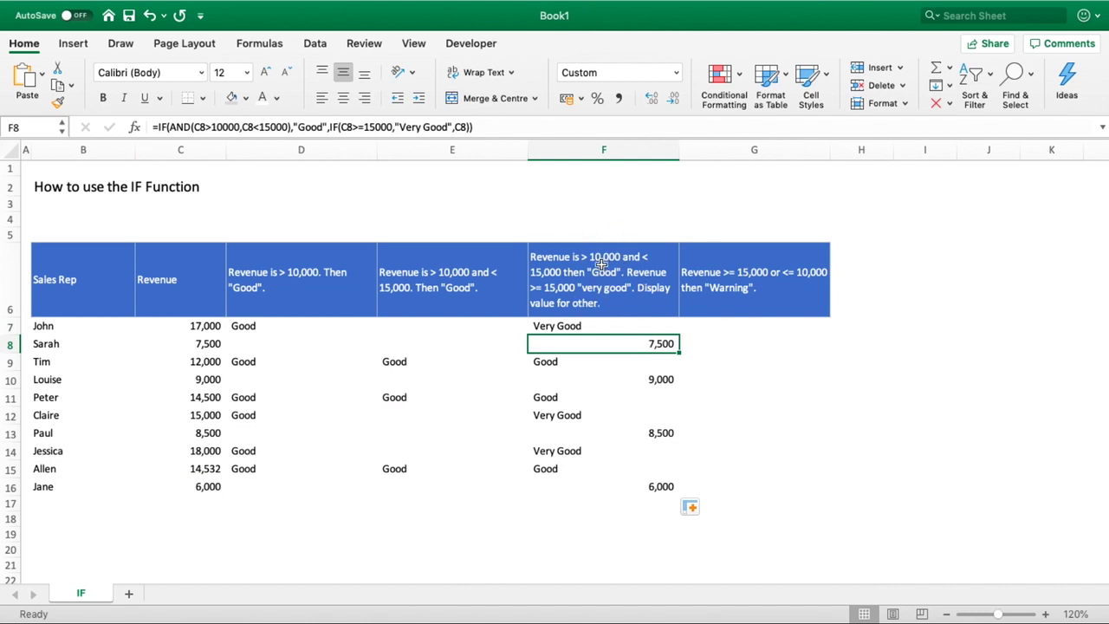
left_click(635, 365)
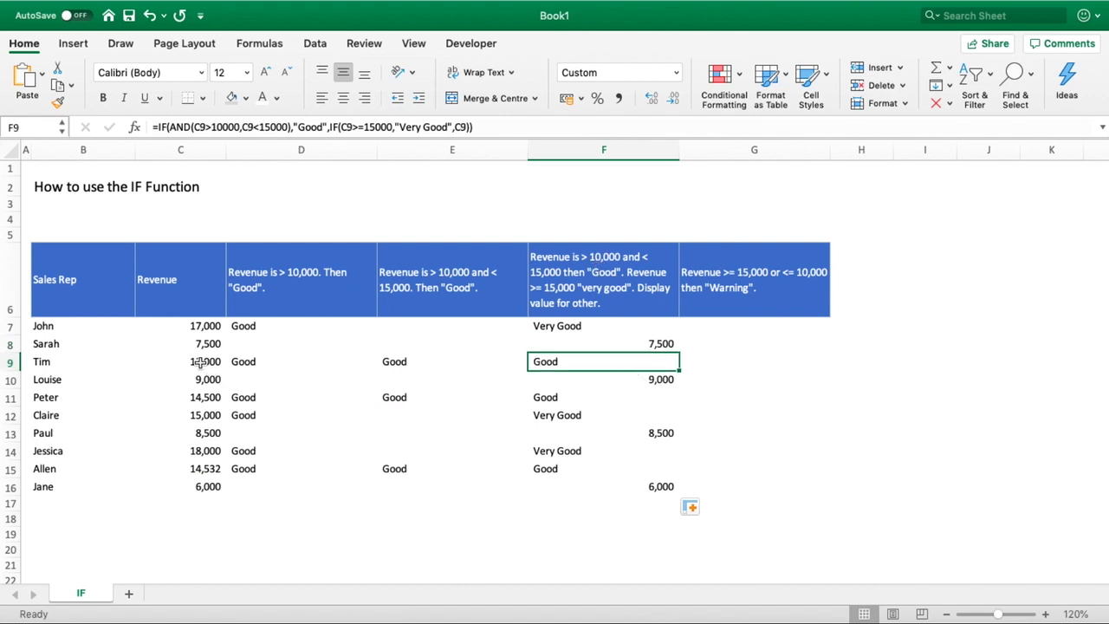
left_click(634, 384)
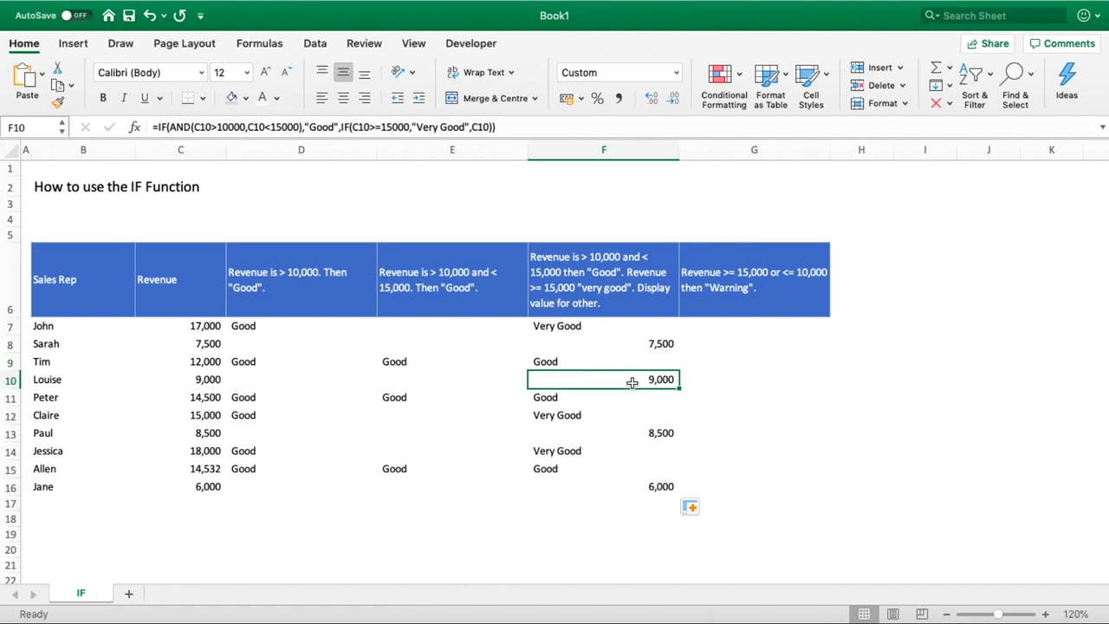
left_click(591, 402)
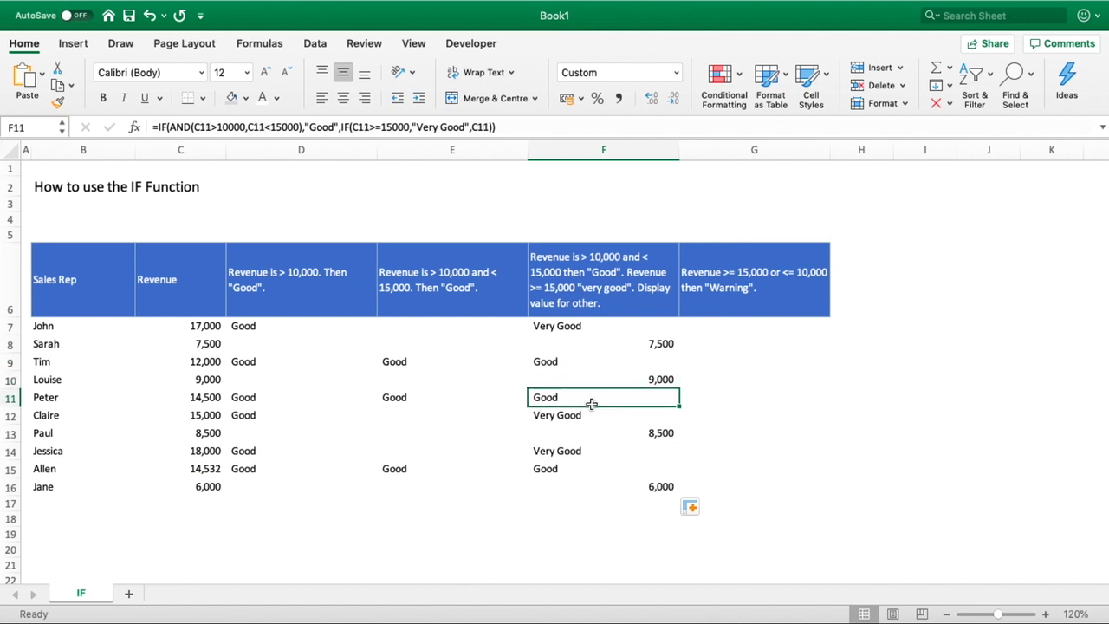
left_click(591, 417)
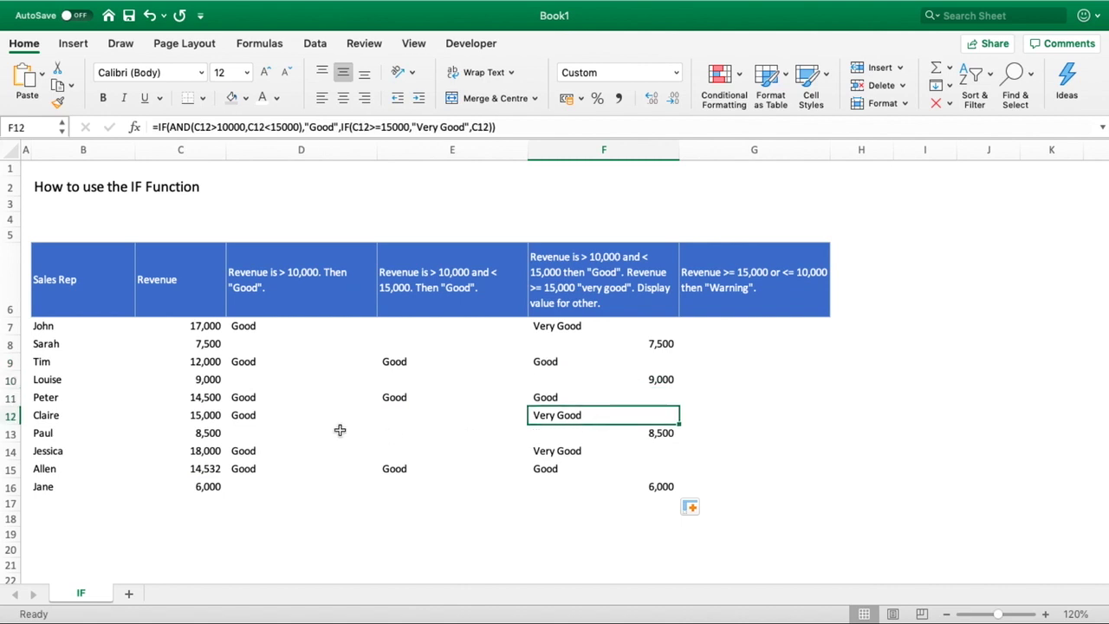
left_click(206, 418)
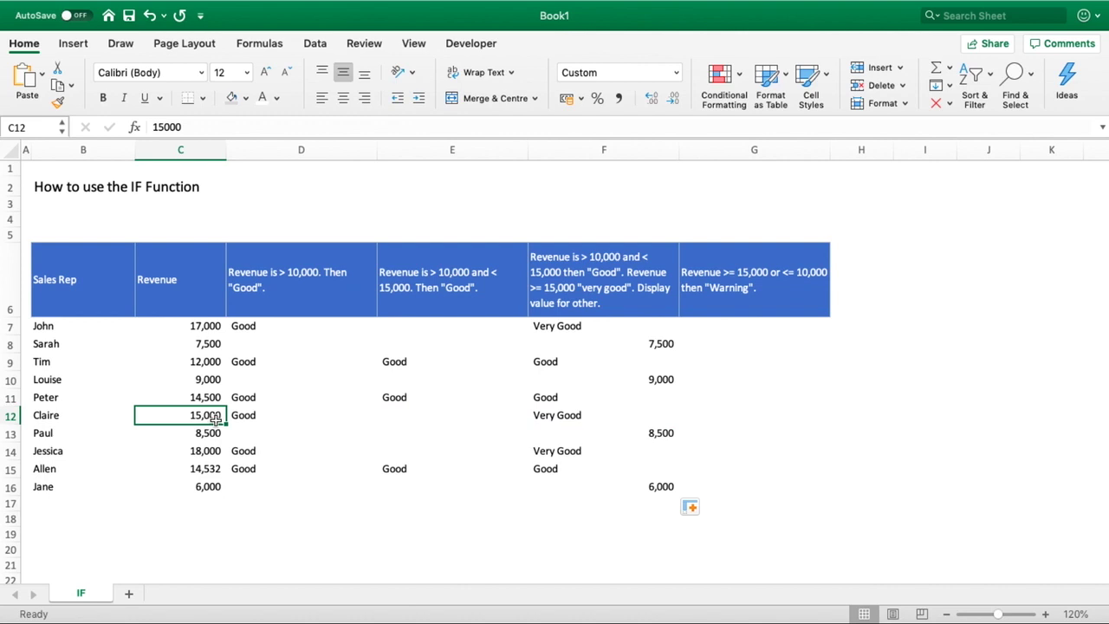
left_click(584, 418)
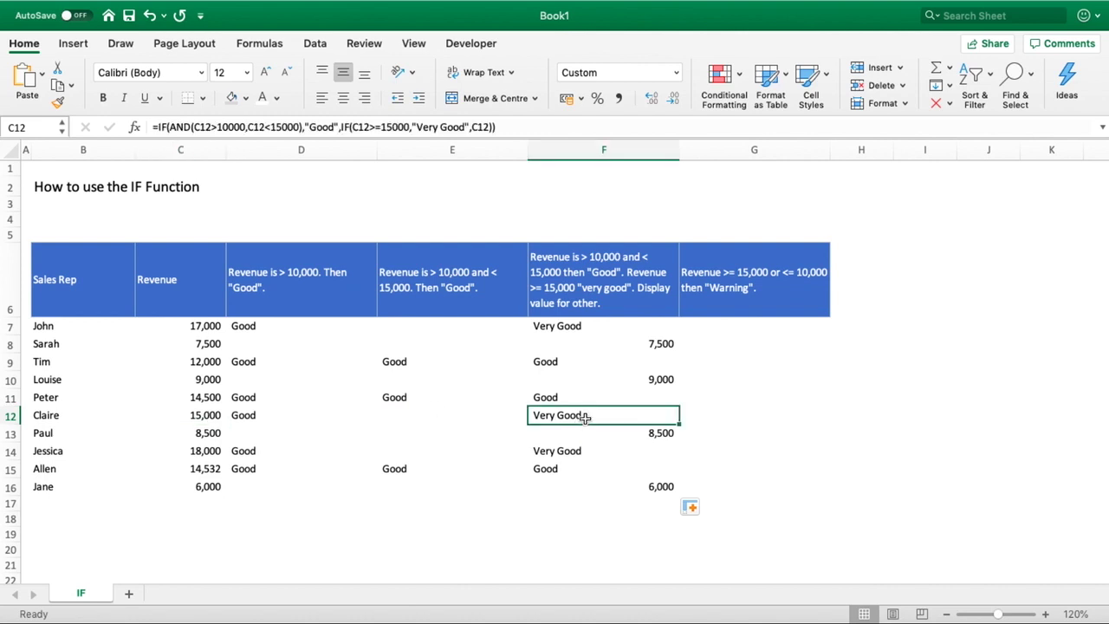
left_click(583, 434)
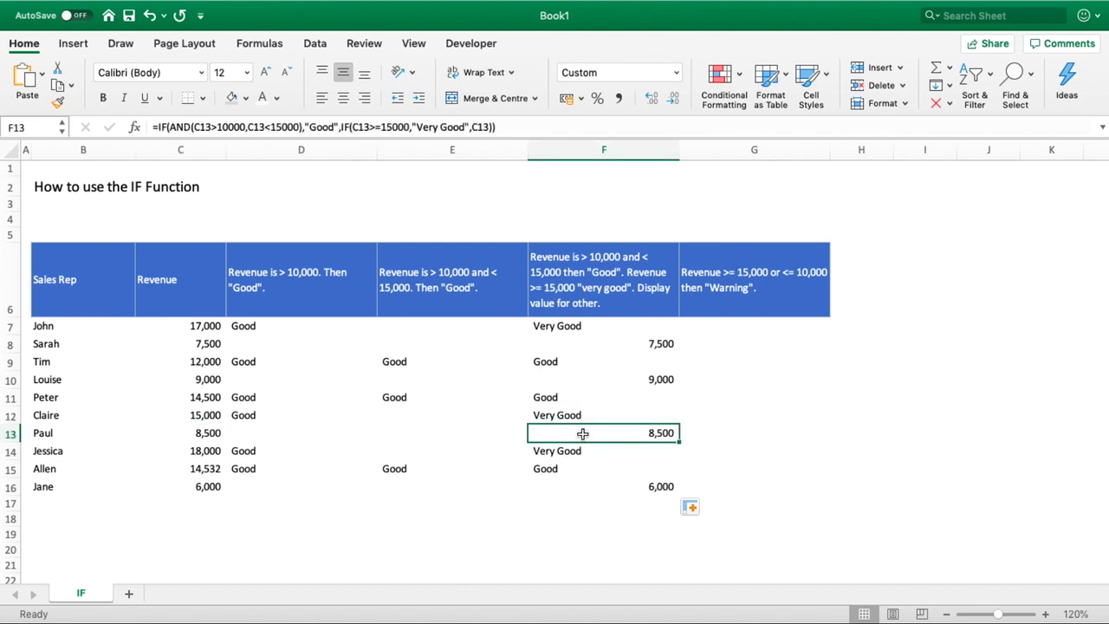
- Examine the nested IF formulas and results in F14 through F16 against the matching revenue values
left_click(576, 451)
left_click(569, 471)
left_click(572, 486)
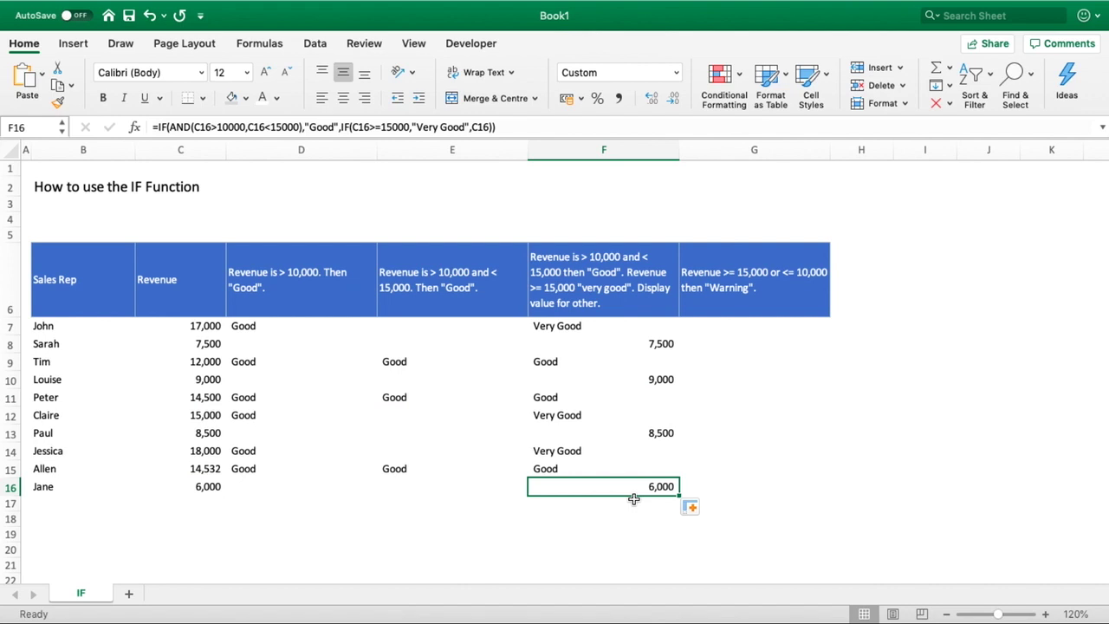
- Begin an IF formula in cell G7 with the logical test OR(C7>=15000,C7<=10000)
left_click(825, 326)
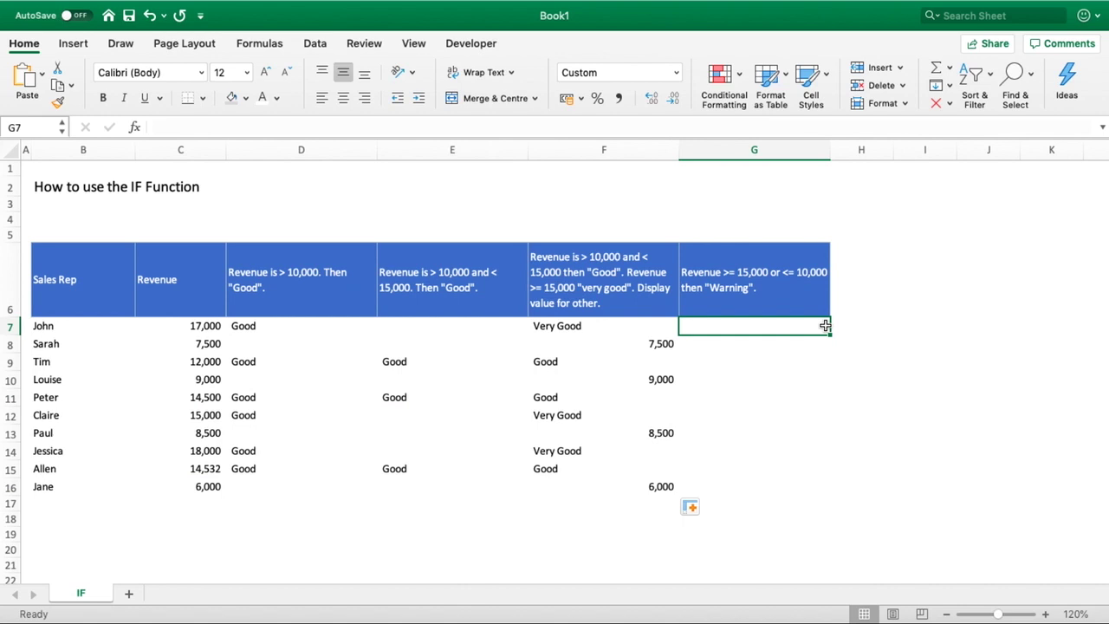
type("=IF(")
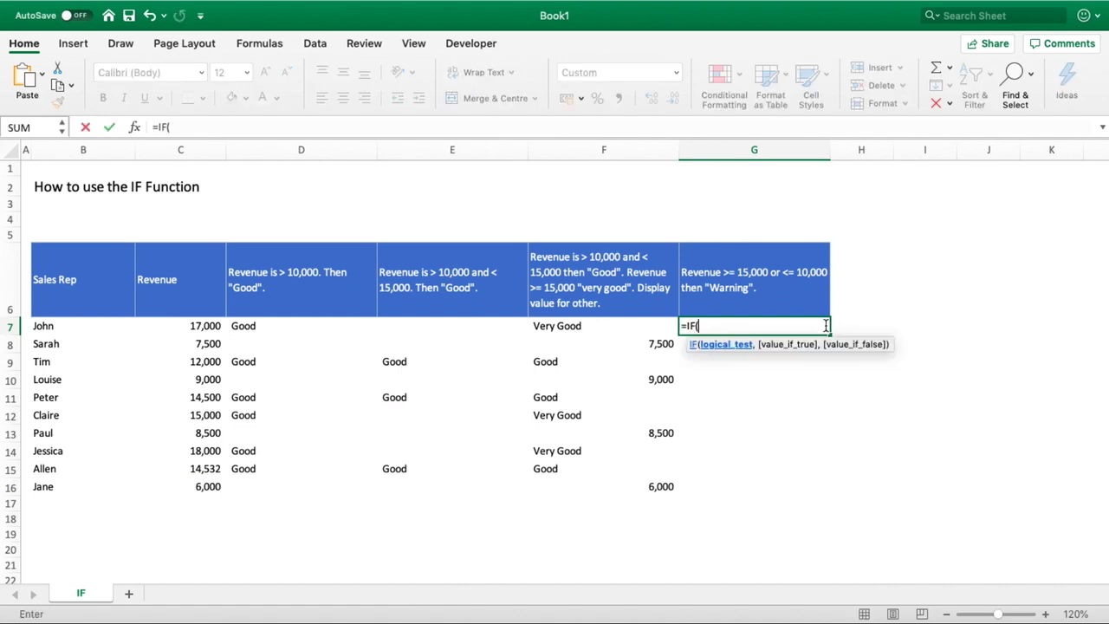
type("OR(")
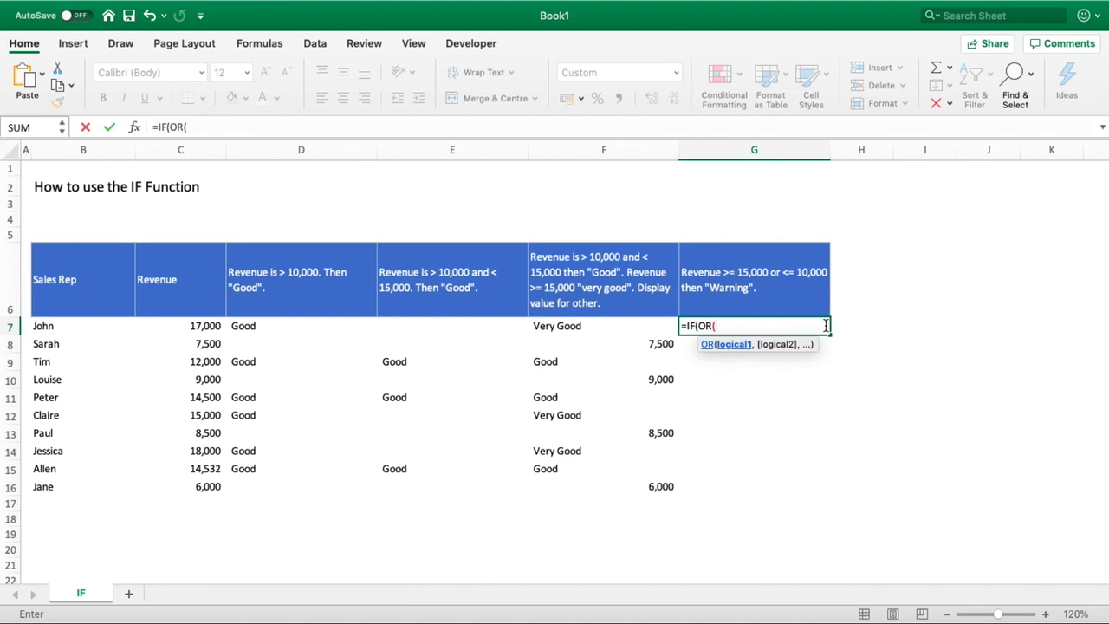
left_click(196, 325)
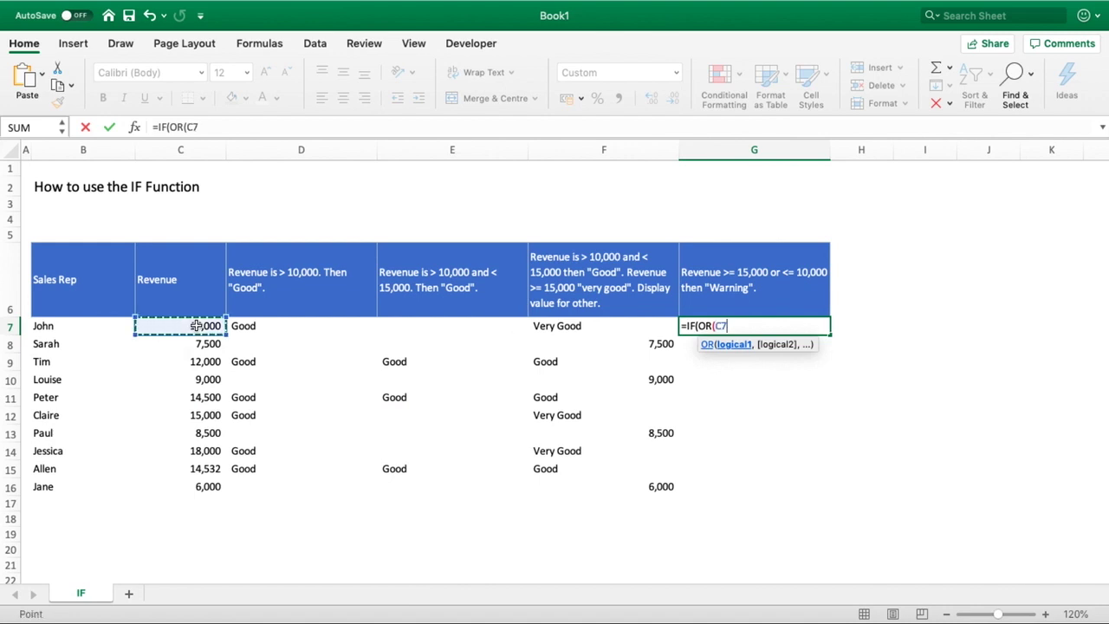
type(">=15000")
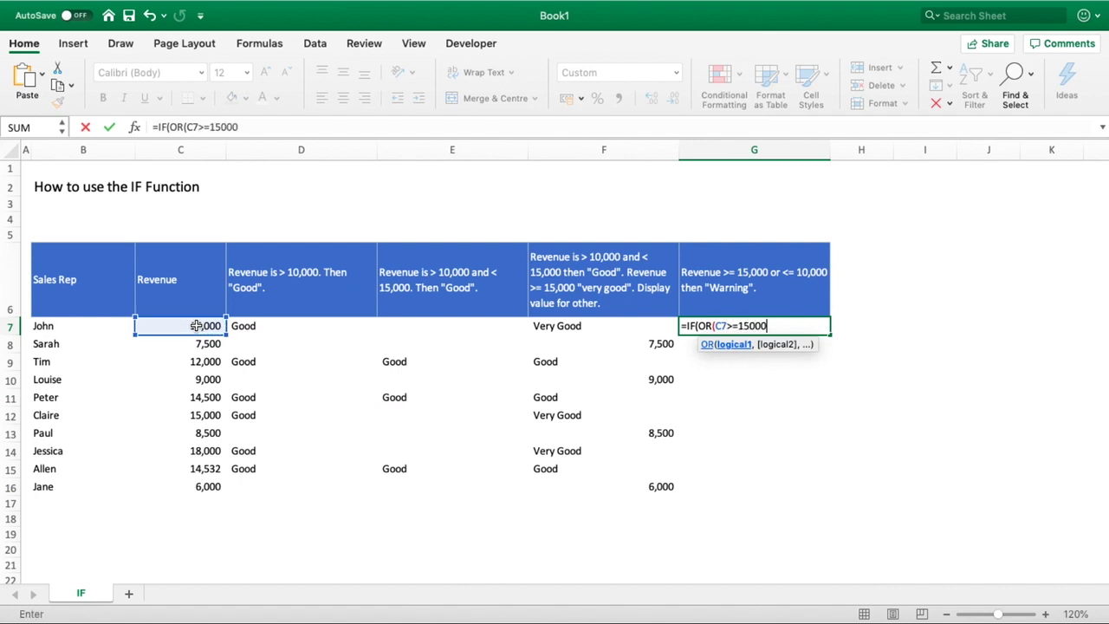
type(",")
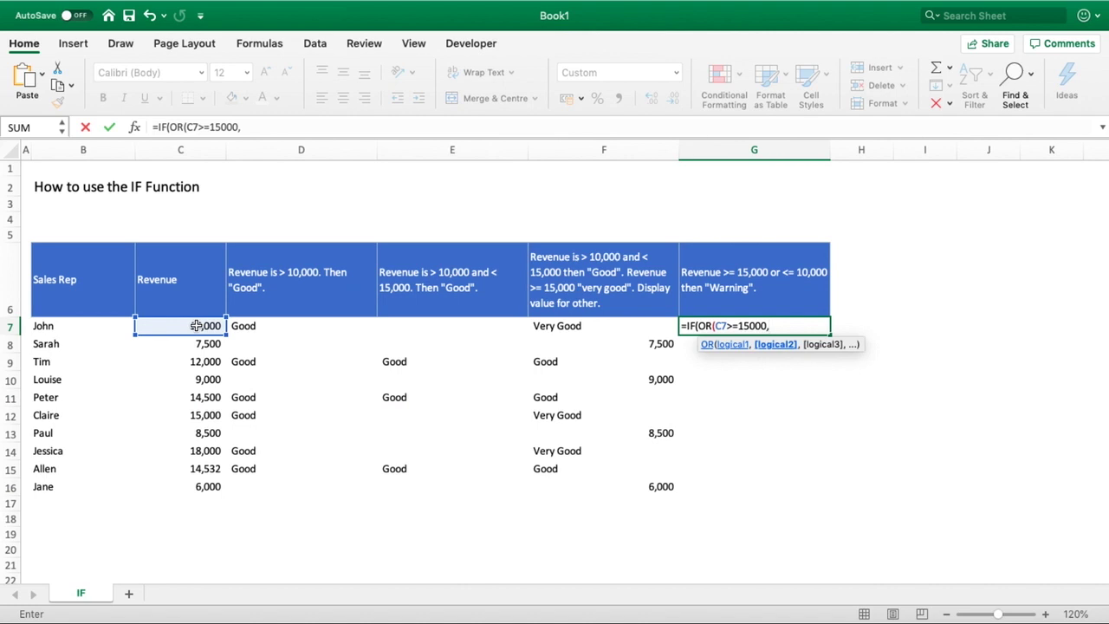
left_click(168, 325)
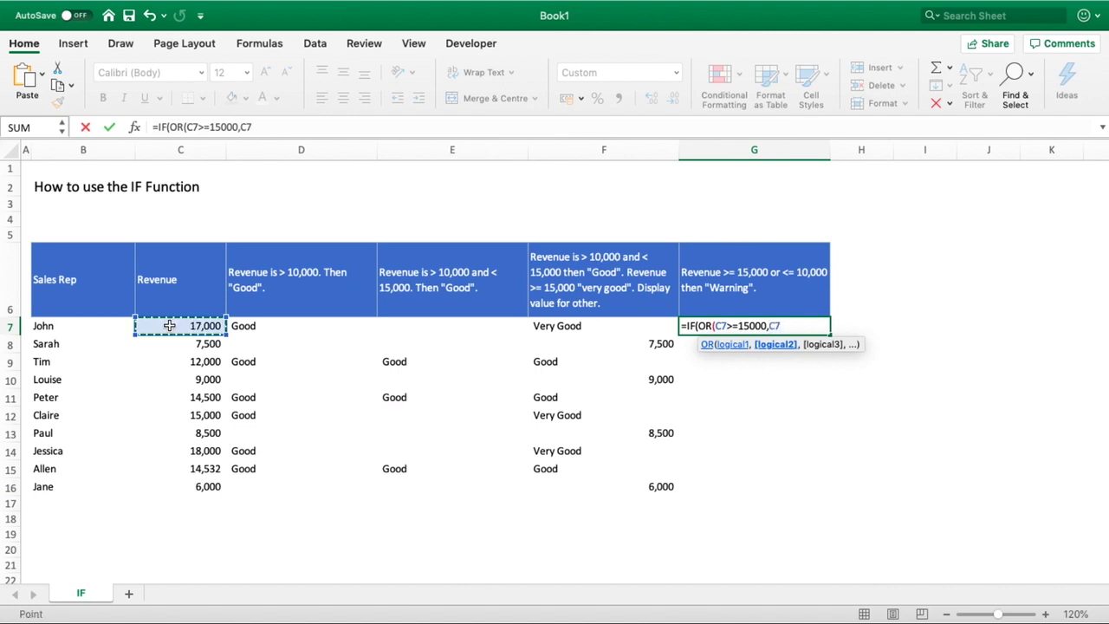
type("<=10000")
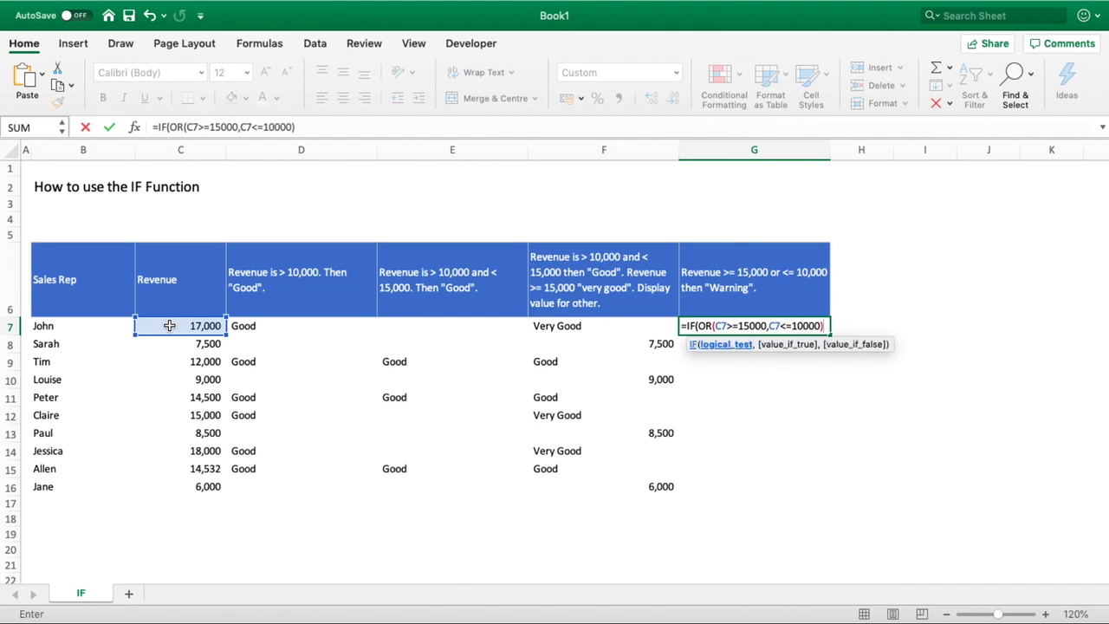
- Complete G7 with "Warning" as the true value and "" as the false value, and fill the formula down through G16
type(",")
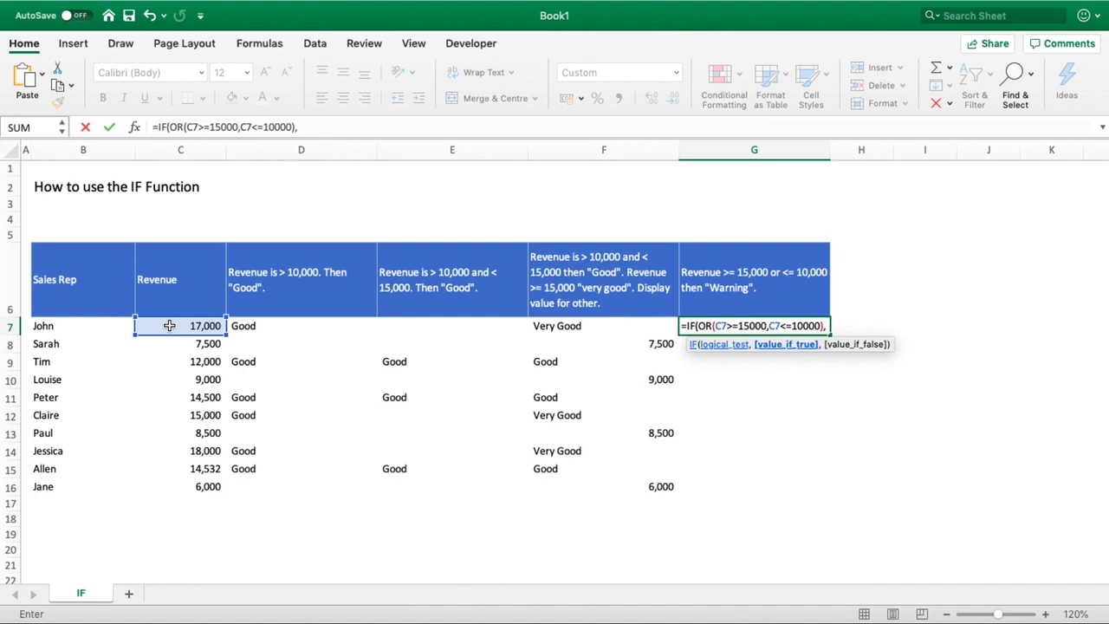
type("\"Warning\",\"\"")
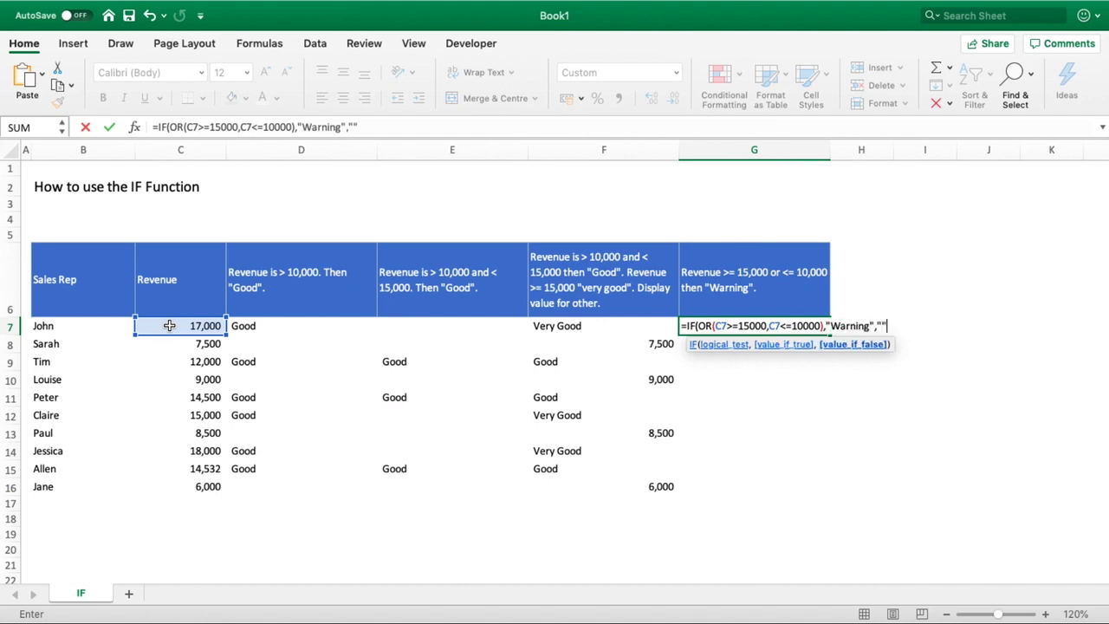
type(")")
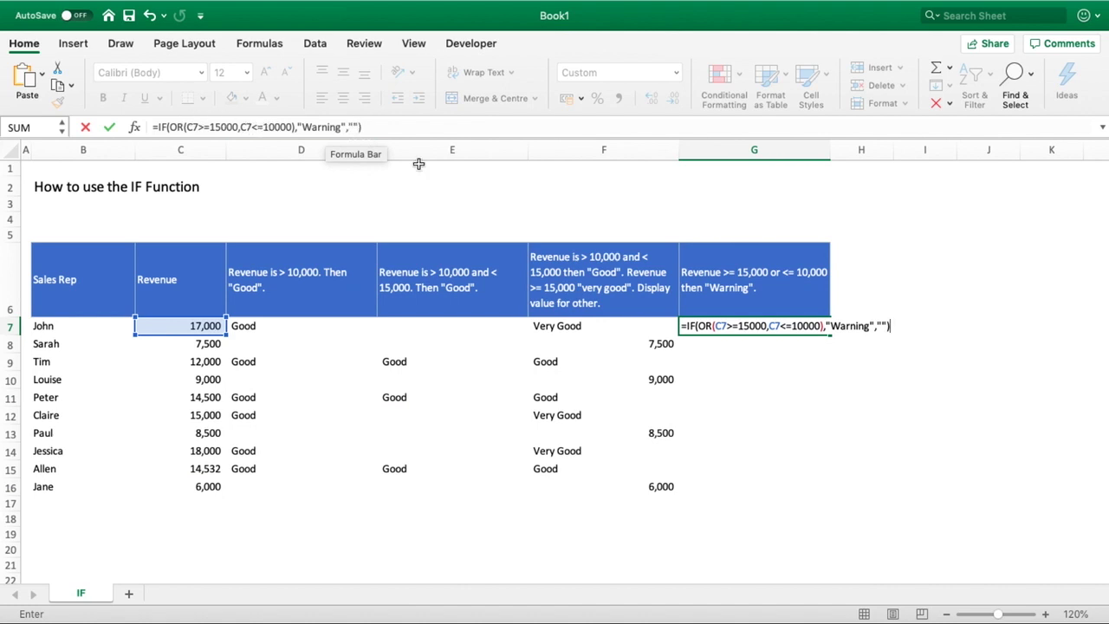
key("Return")
left_click(823, 327)
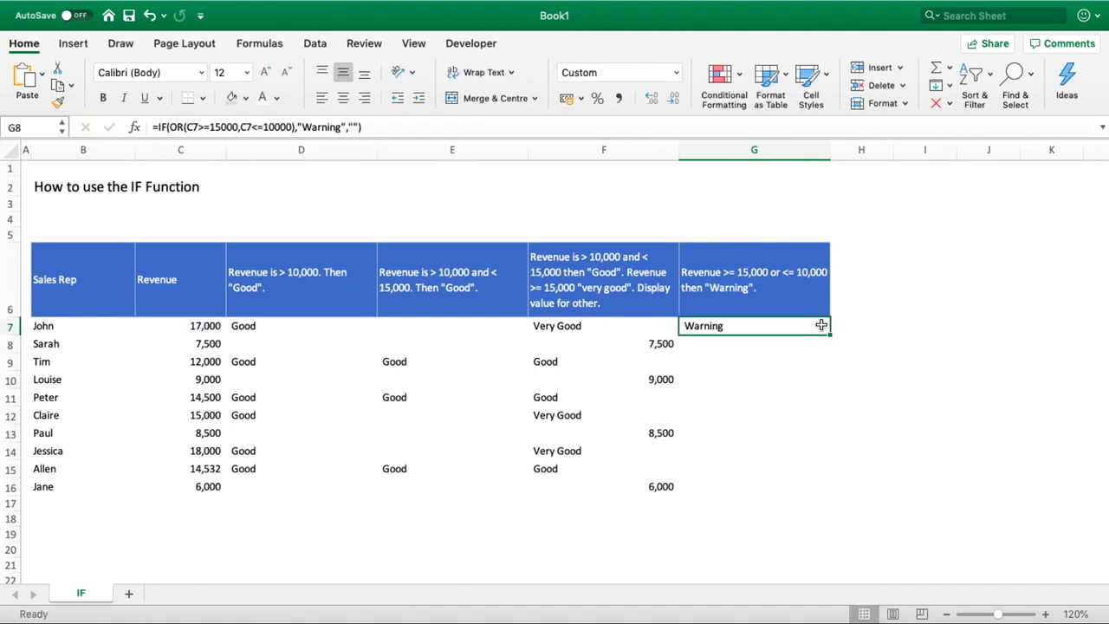
left_click_drag(829, 335, 817, 486)
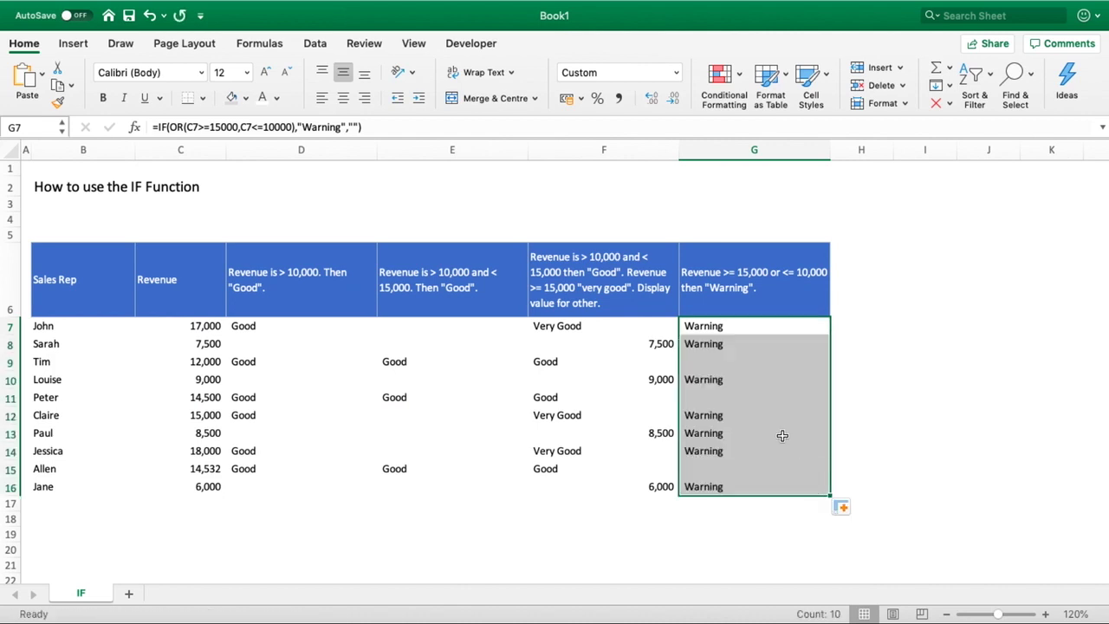
- Select rows 9, 11 and 15 together to check their revenue against the warning criteria in column G
left_click(701, 366)
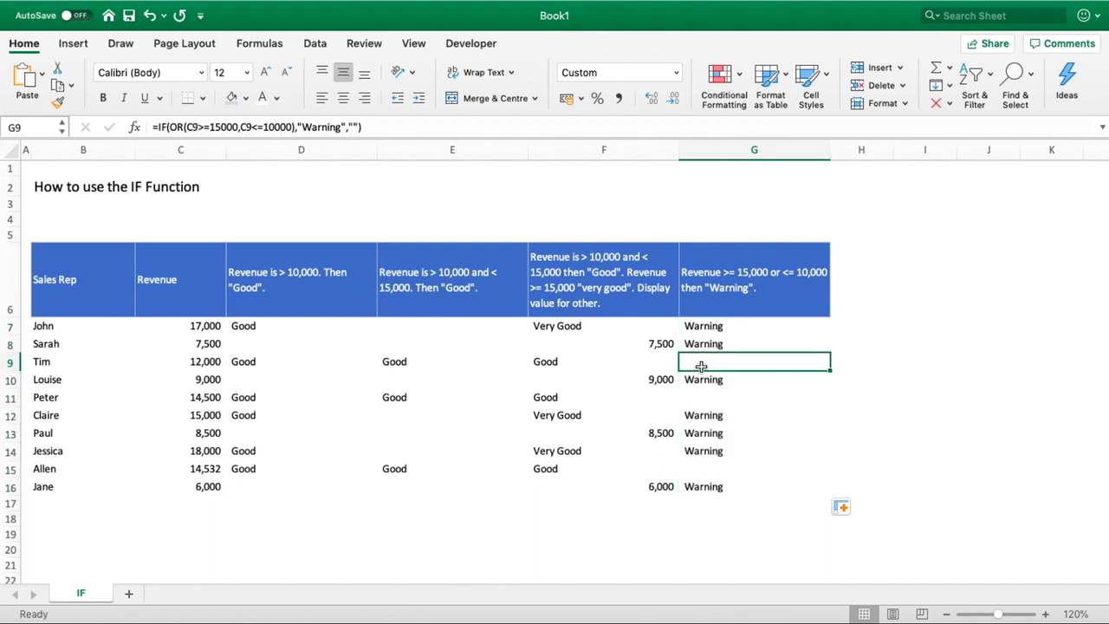
left_click(9, 362)
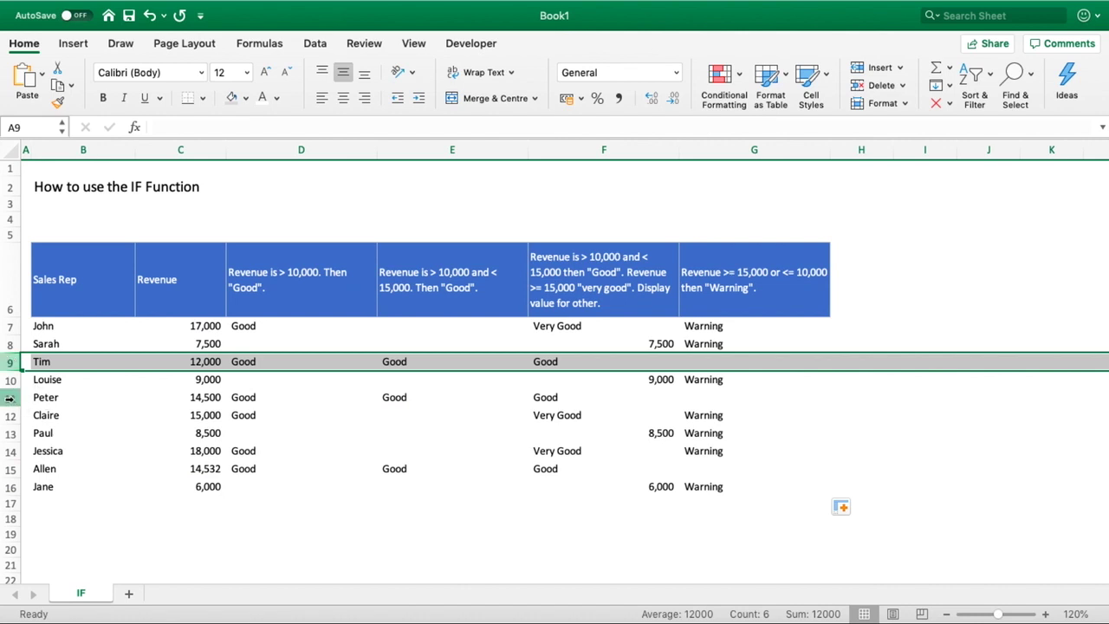
left_click(9, 397, "super")
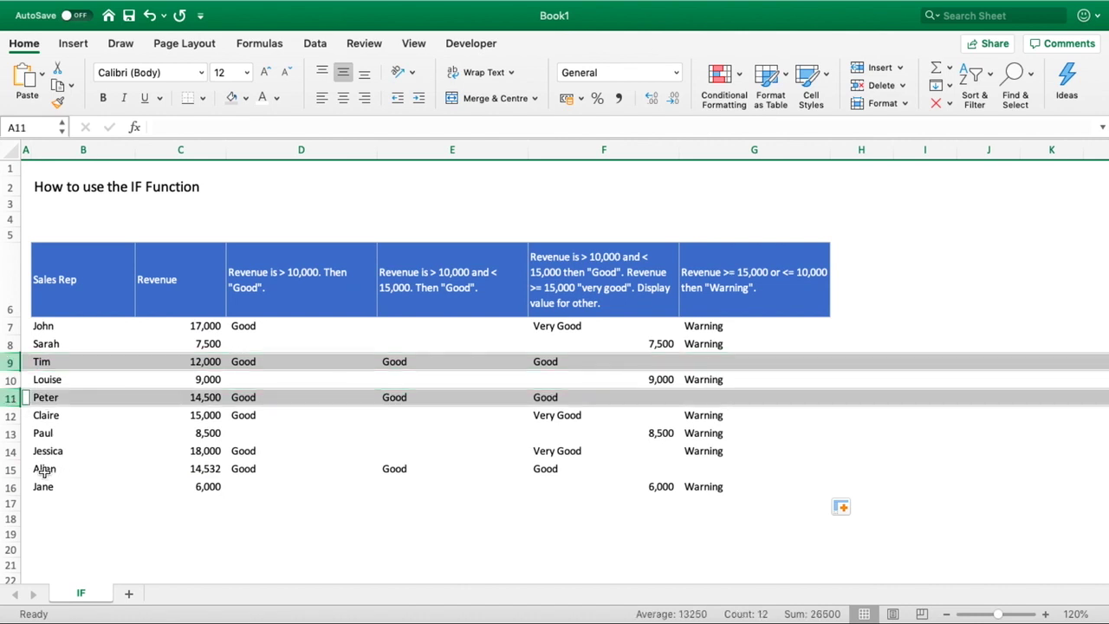
left_click(15, 469, "super")
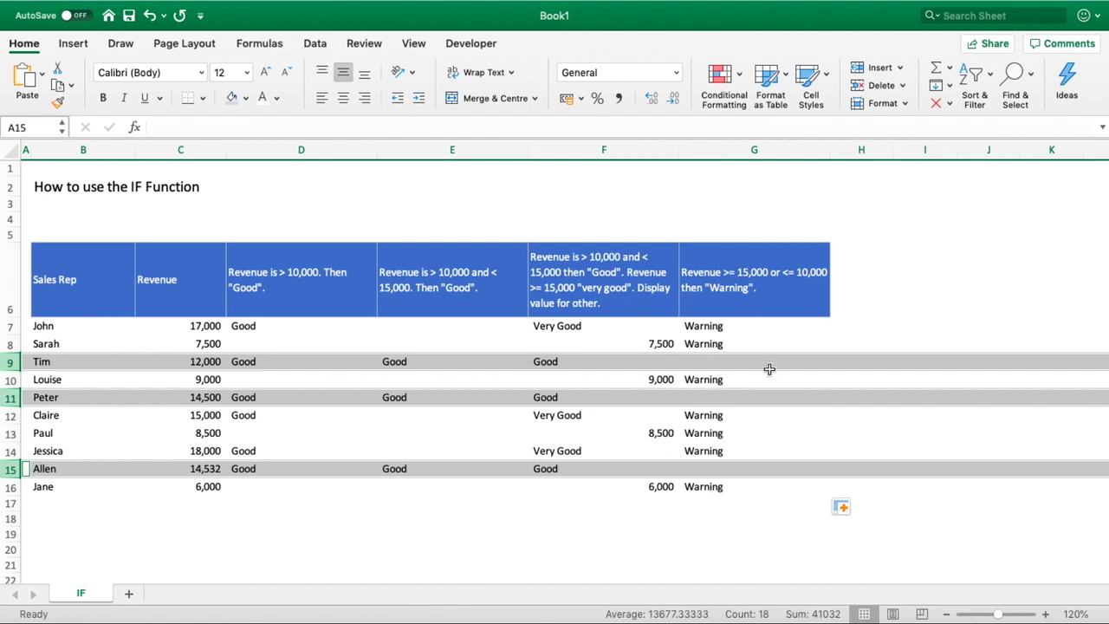
- Review the IF formulas in D7, E7 and F7, including the arguments and closing brackets of the nested IF in F7
left_click(331, 326)
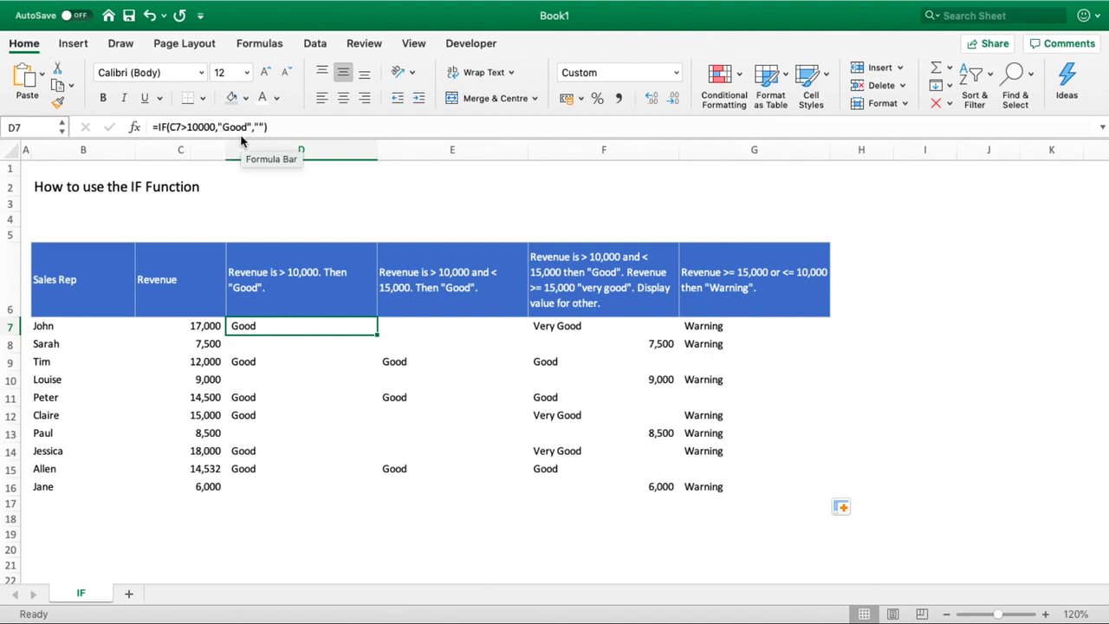
left_click(492, 325)
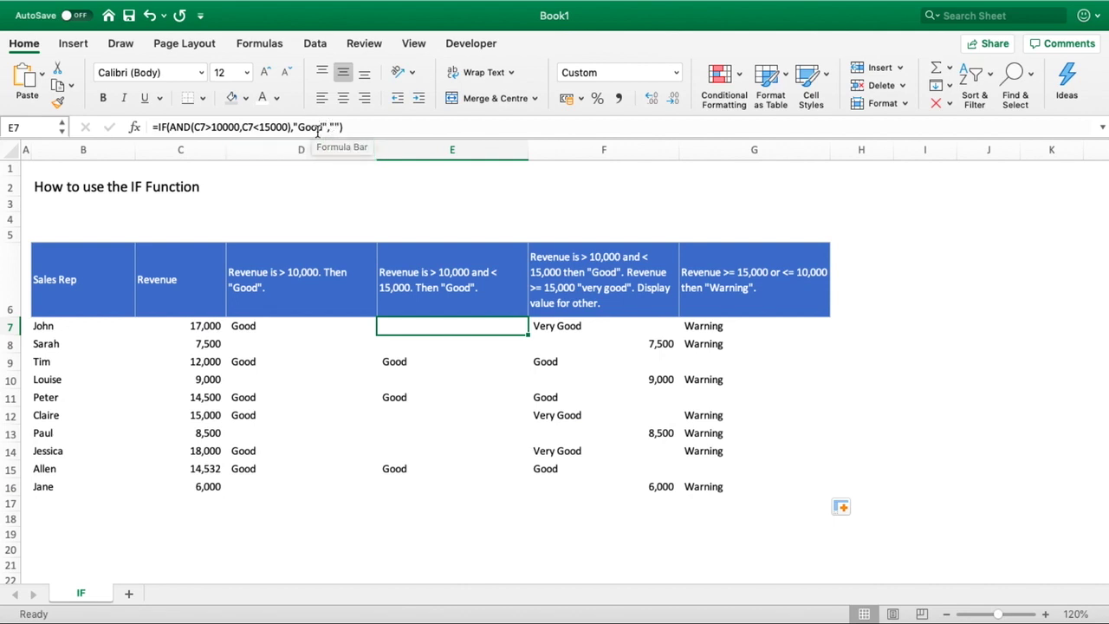
left_click(575, 326)
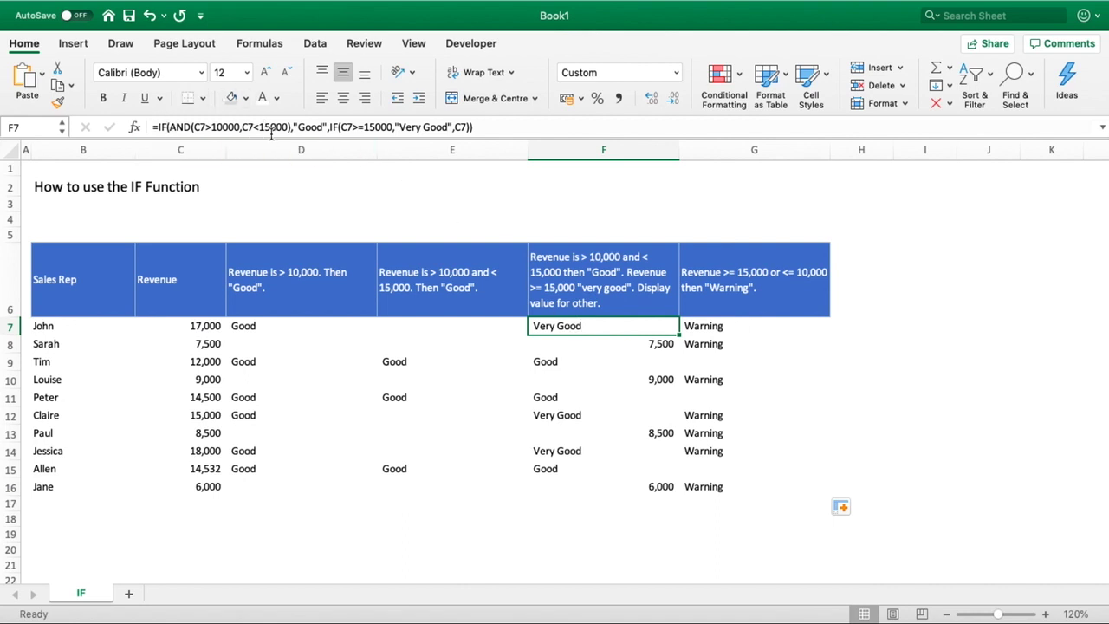
left_click(333, 126)
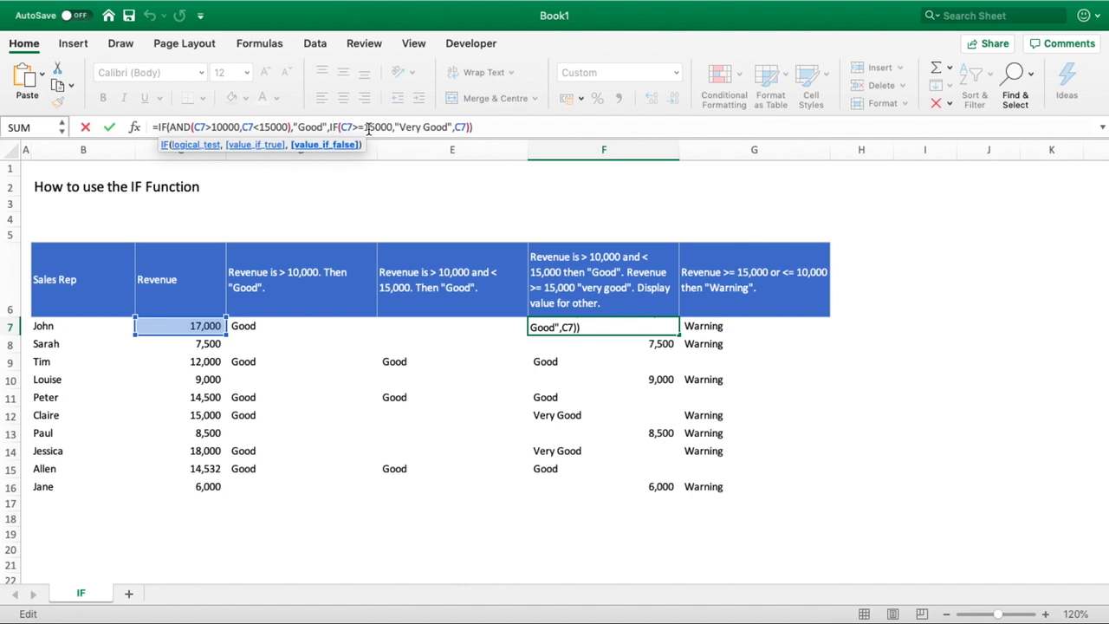
left_click(464, 127)
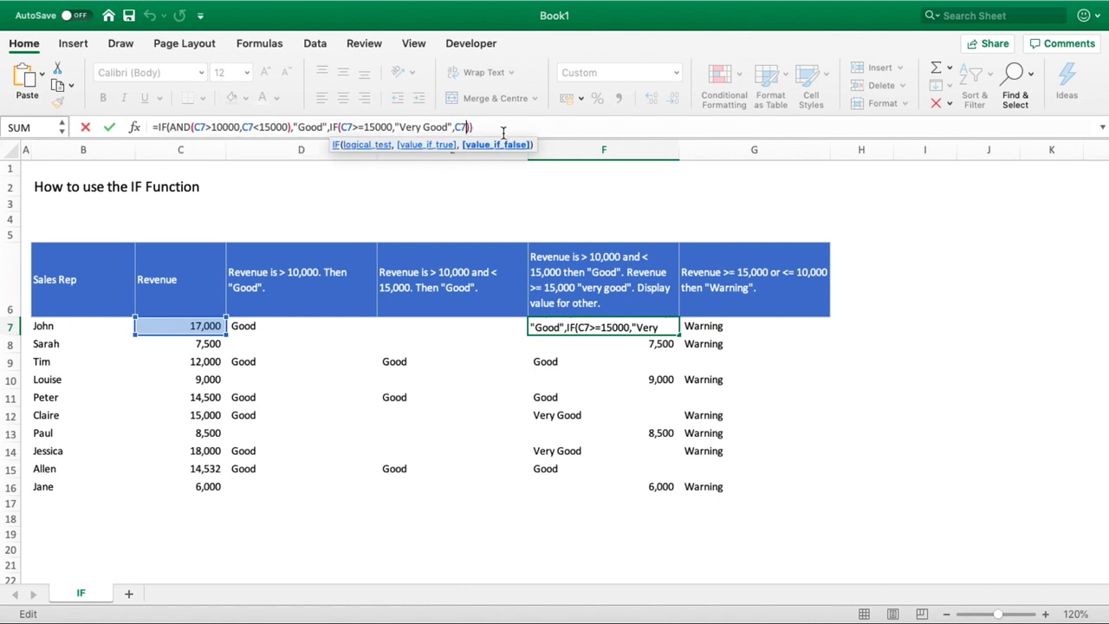
left_click(473, 127)
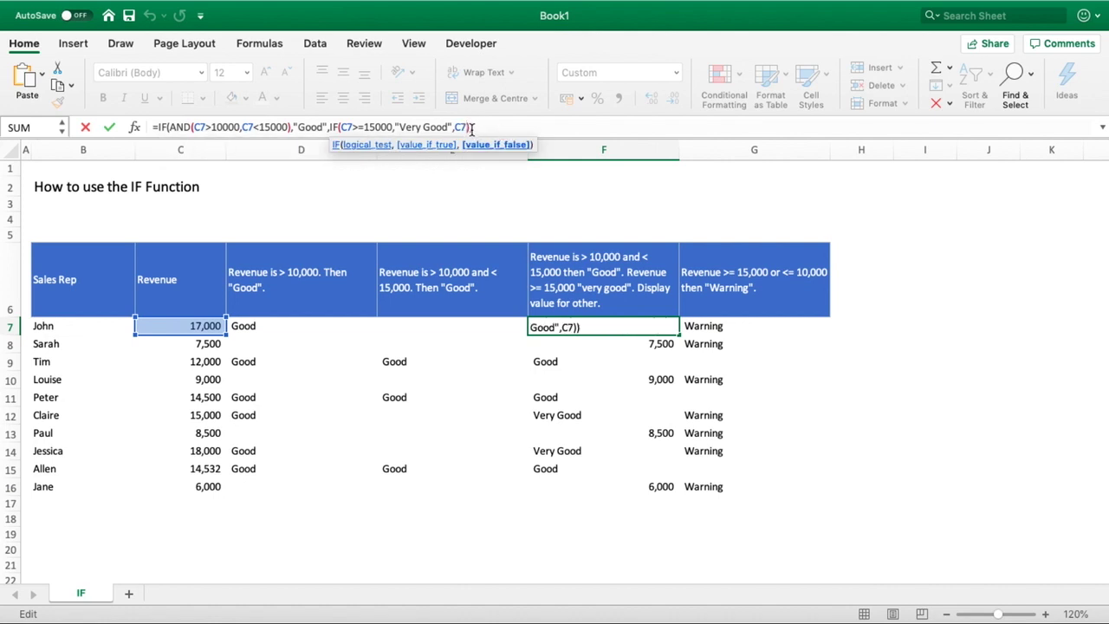
left_click(464, 127)
left_click(486, 129)
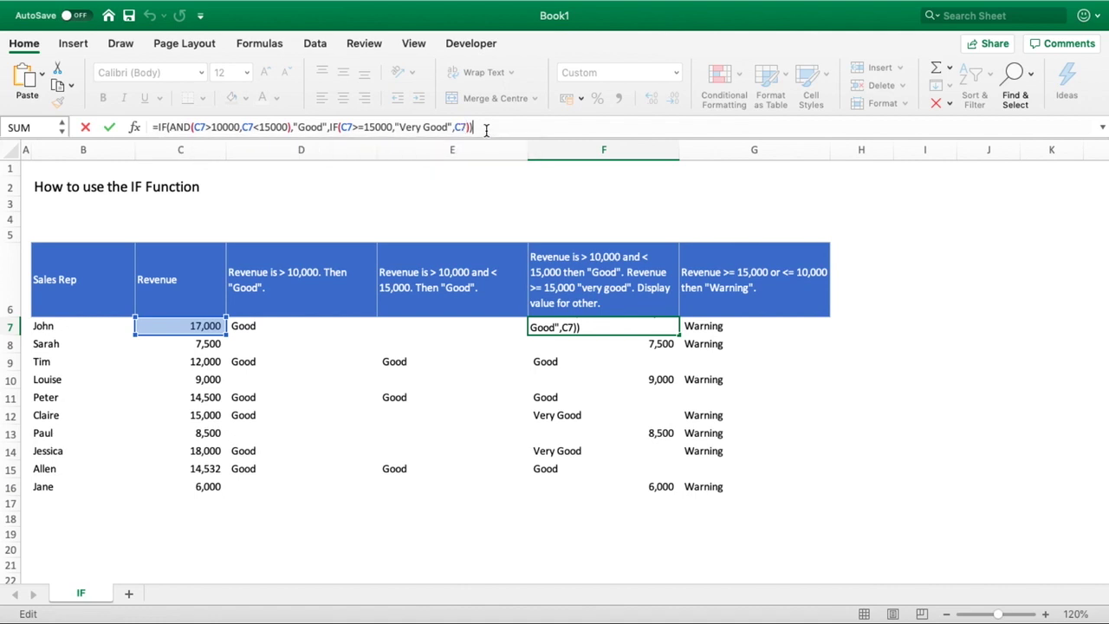
key("Return")
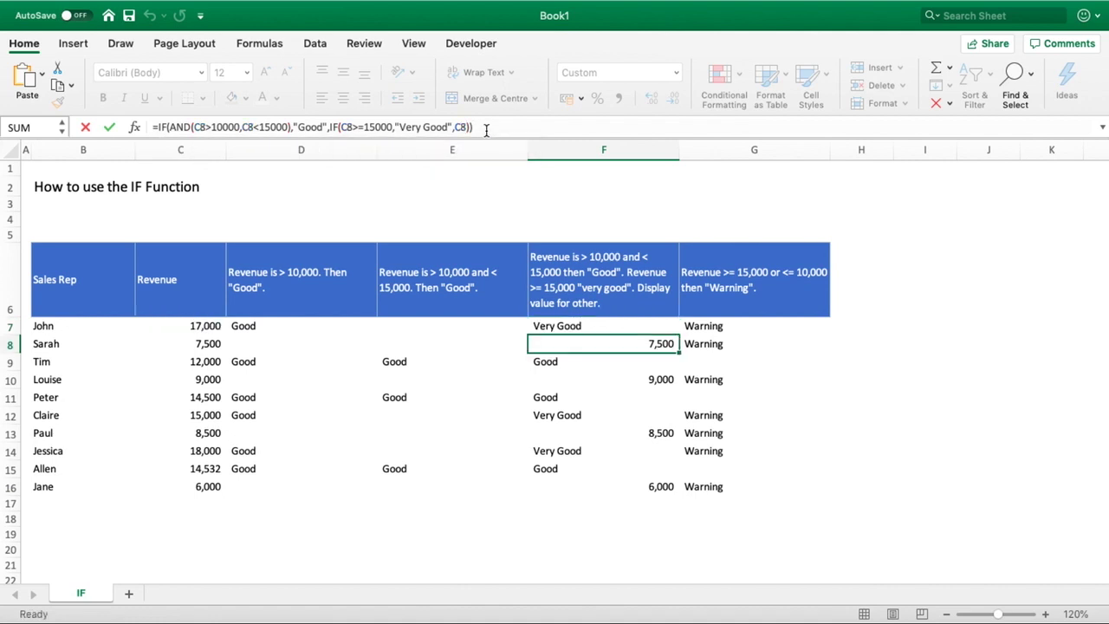
- Review the OR-based IF formula in G7, inspecting its "Warning" true value and empty false value
left_click(760, 329)
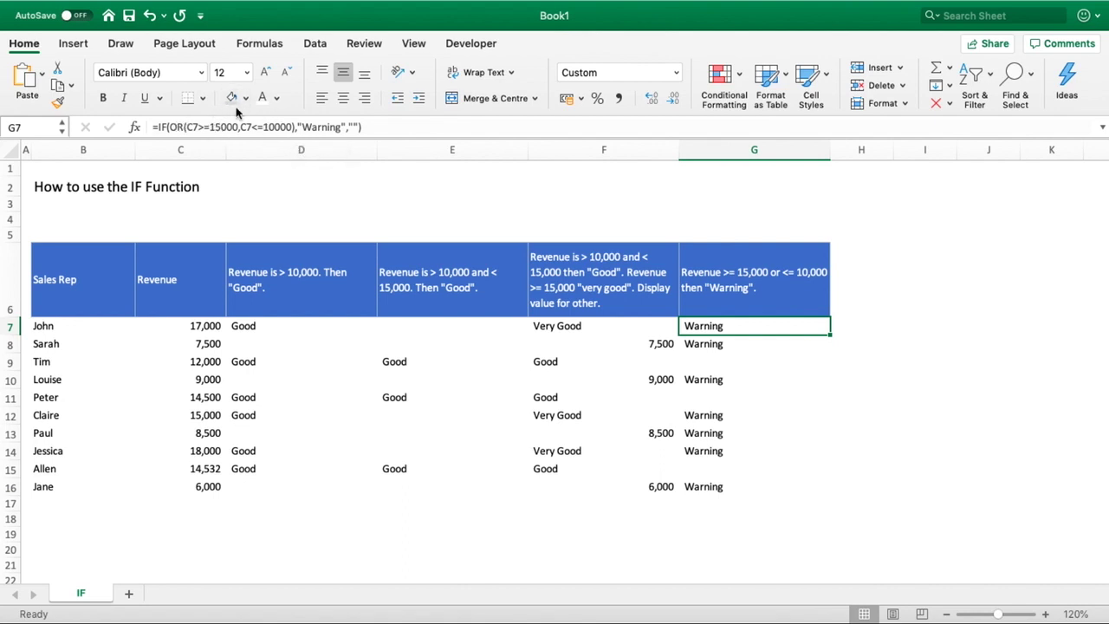
left_click(303, 128)
left_click_drag(303, 128, 337, 127)
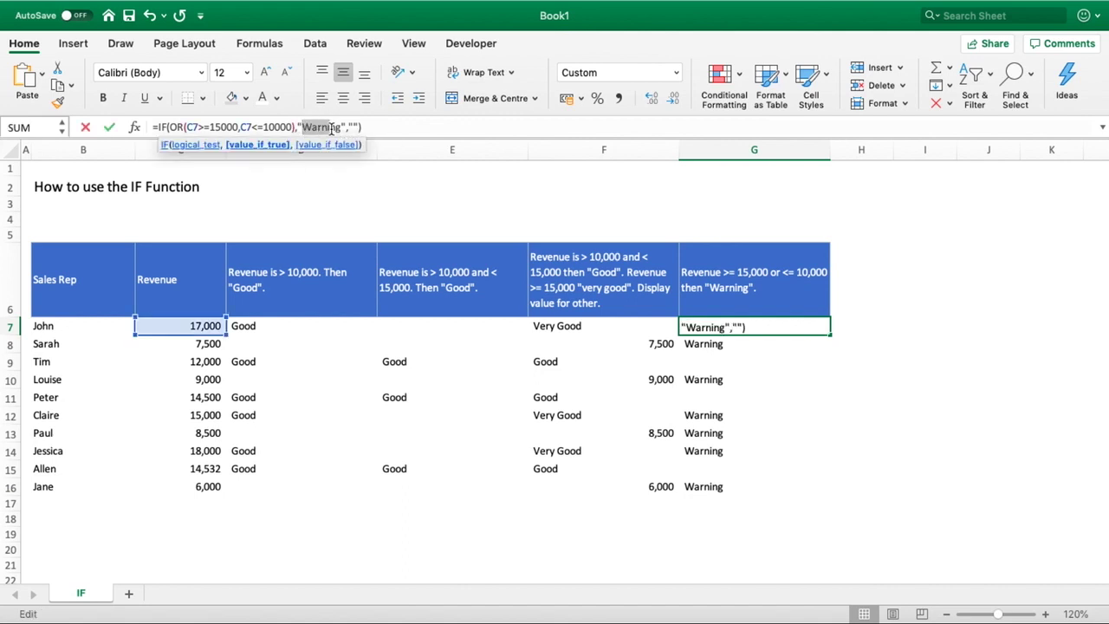
left_click(338, 127)
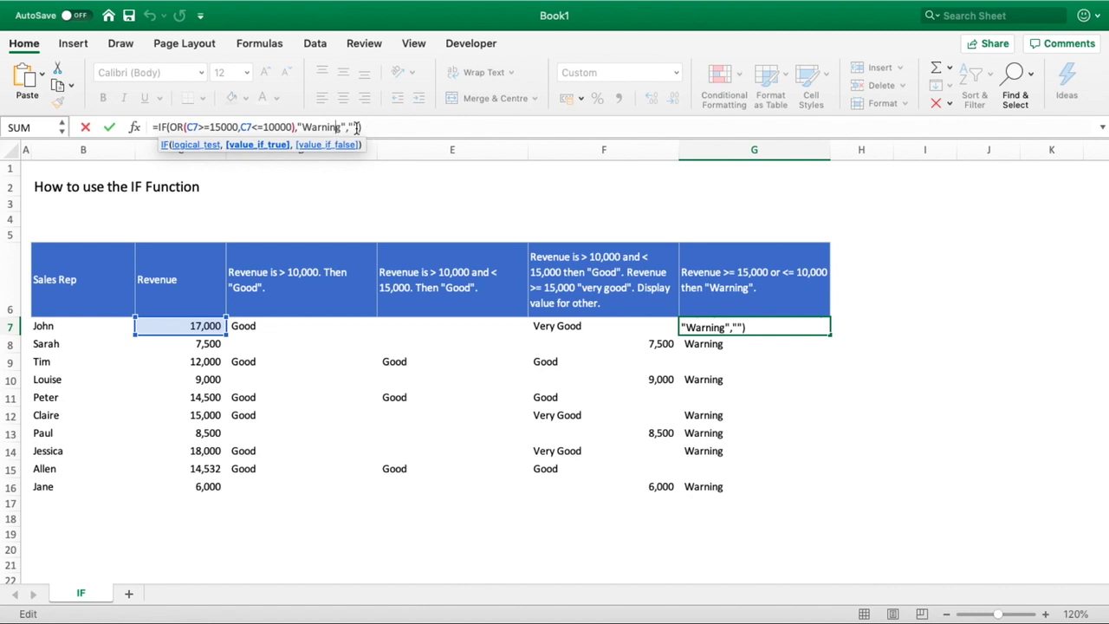
left_click(355, 128)
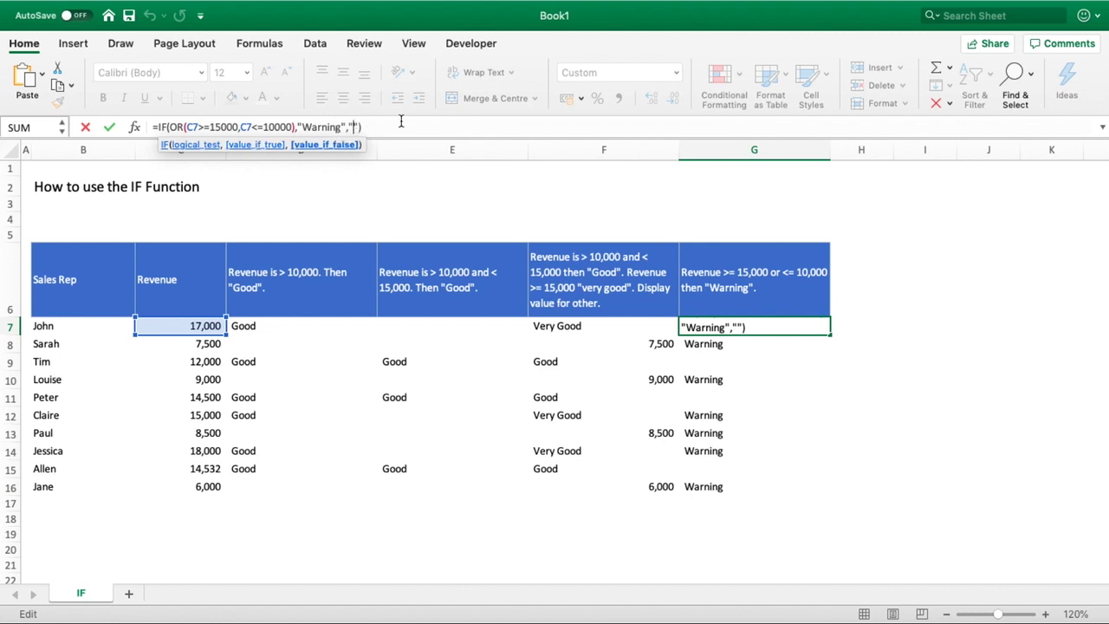
left_click(401, 121)
key("Return")
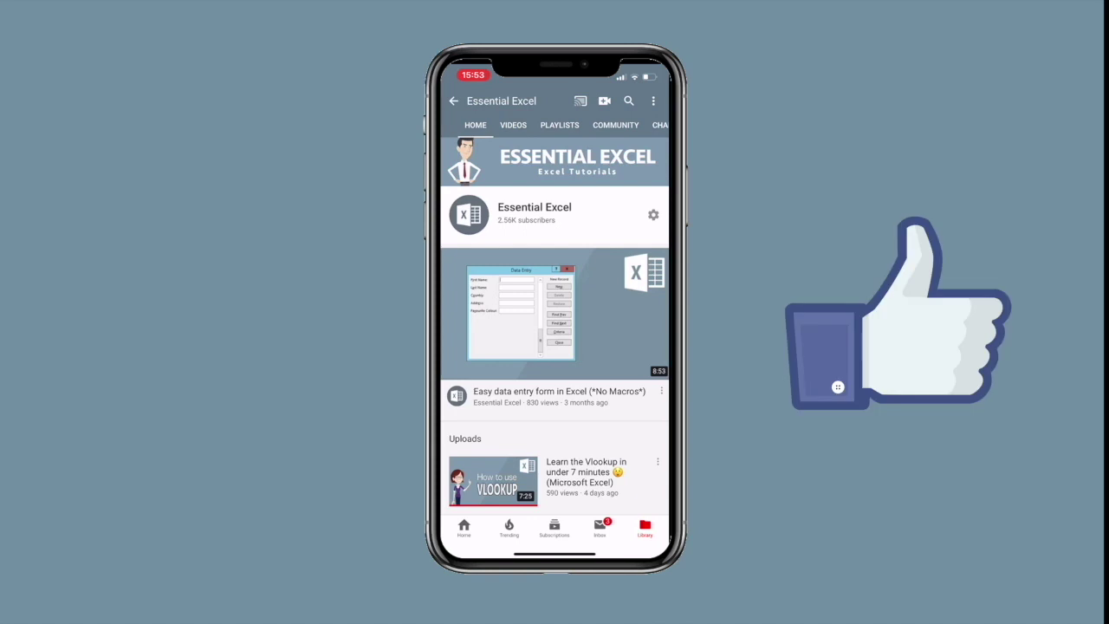
left_click(513, 125)
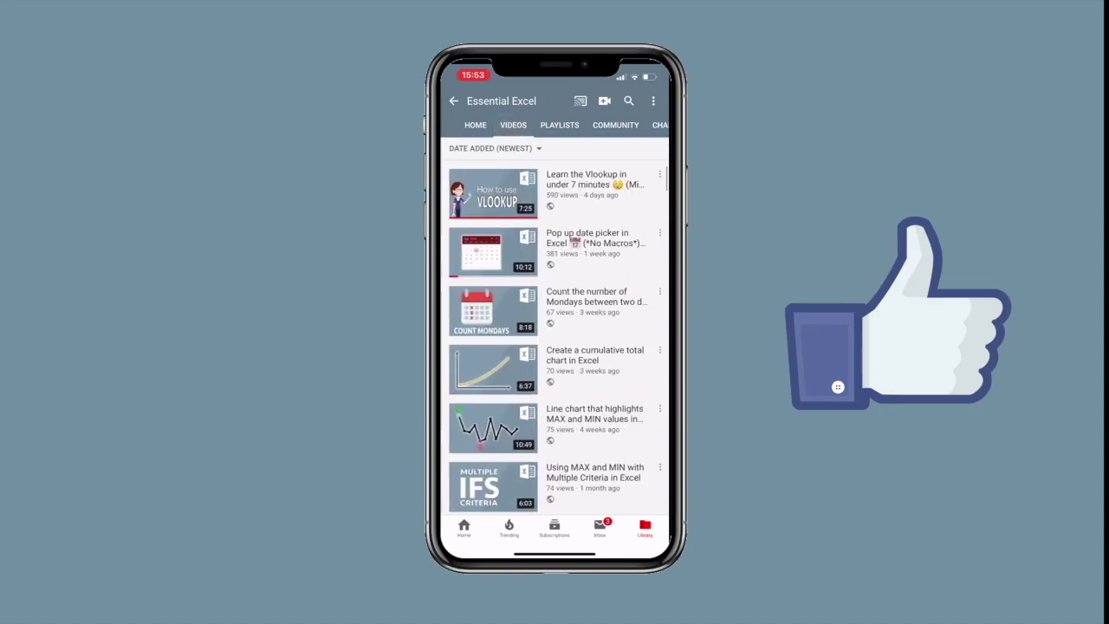
scroll(554, 312, "down", 10)
left_click(559, 101)
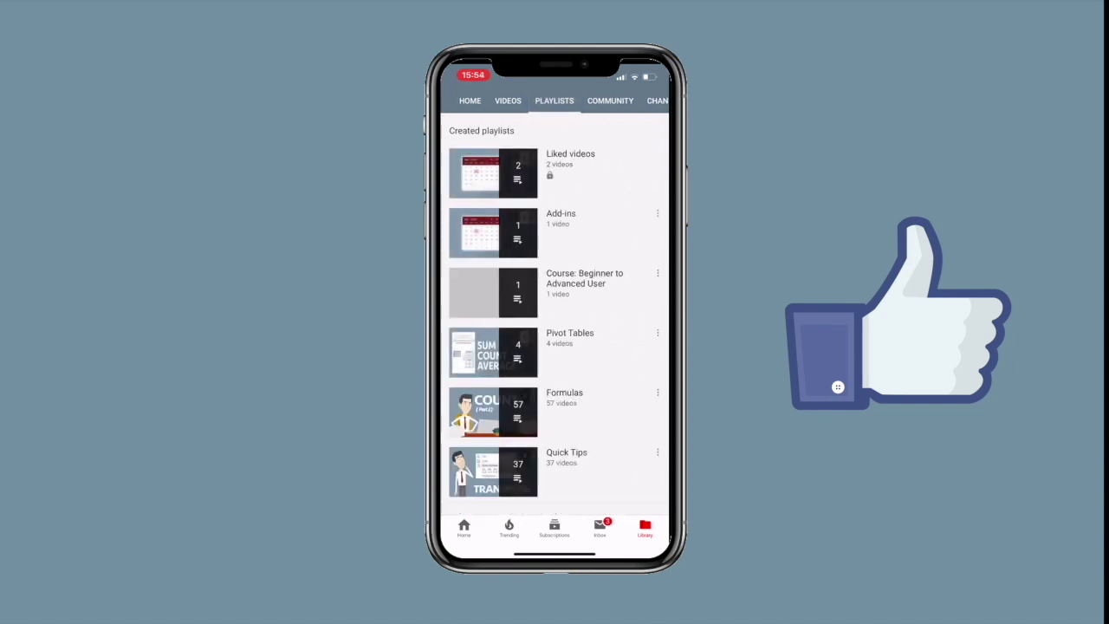
left_click(470, 101)
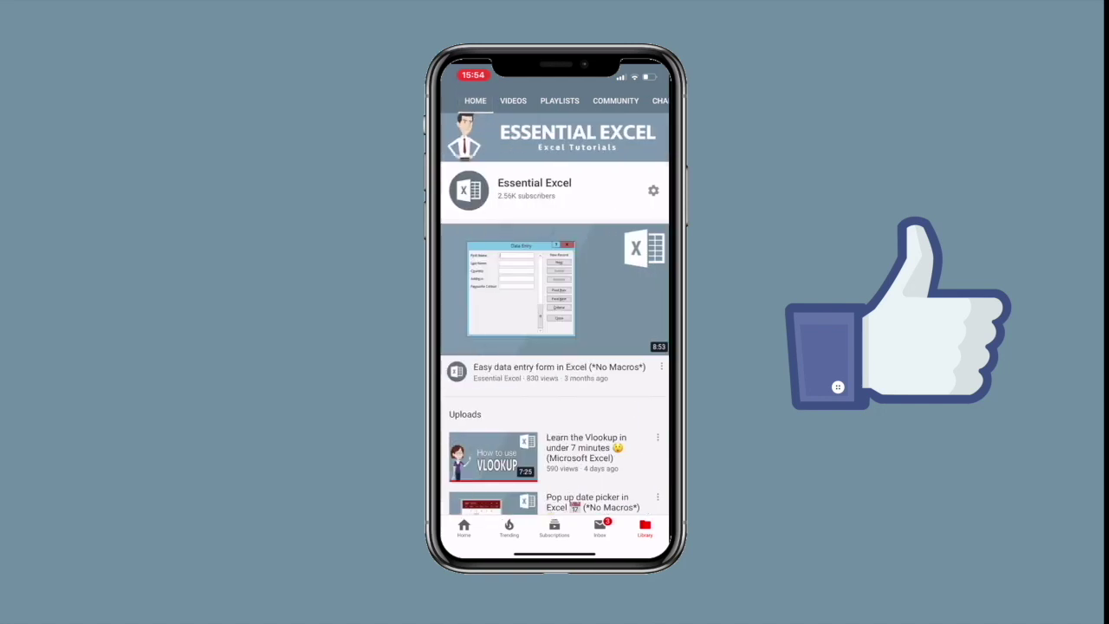